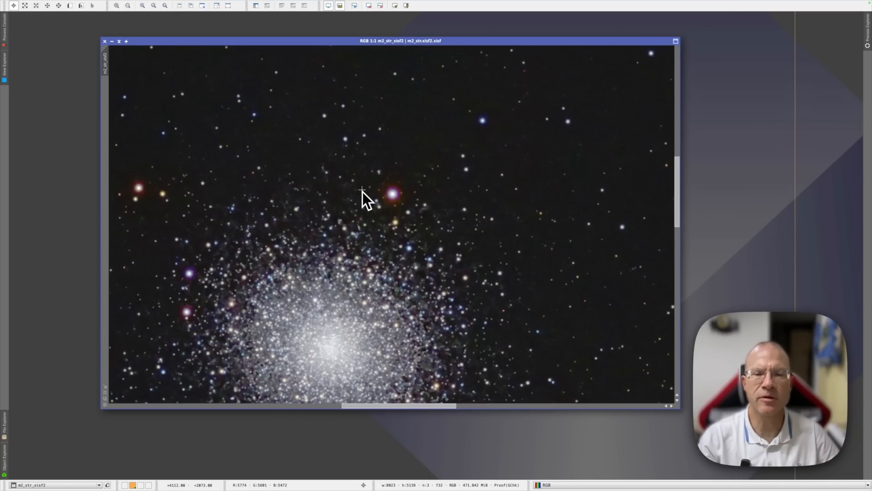
Launch SetiAstro's Halo-B-Gon script for the m2_str_xisf2 star cluster image and move its dialog clear of the cluster core.
{"action": "scroll", "coordinate": [363, 192], "scroll_direction": "down", "scroll_amount": 1}
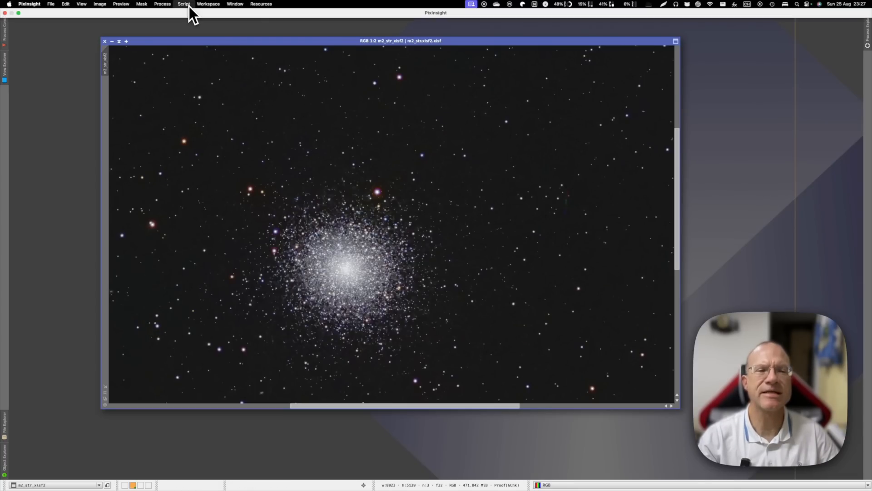
{"action": "left_click", "coordinate": [184, 4]}
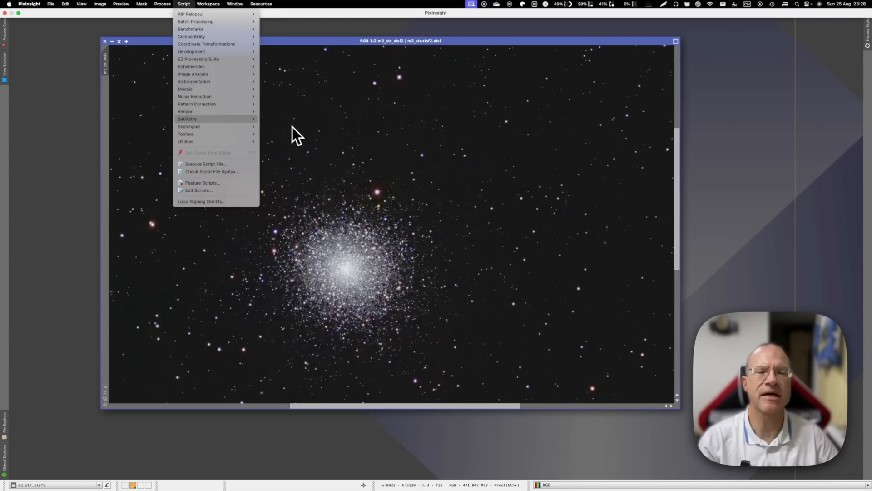
{"action": "left_click", "coordinate": [296, 165]}
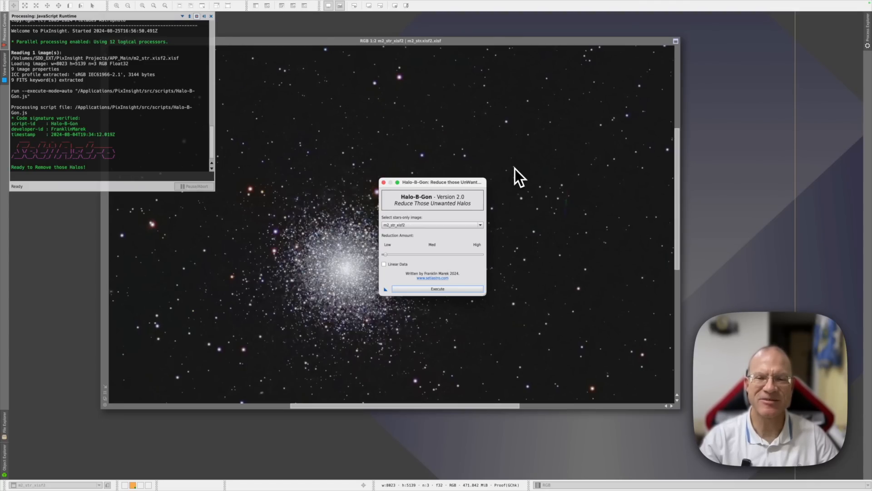
{"action": "left_click_drag", "start_coordinate": [439, 182], "coordinate": [503, 154]}
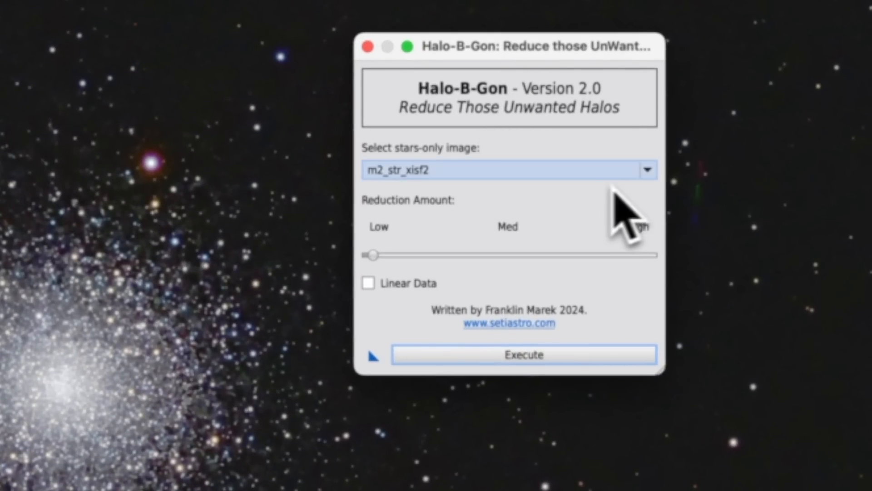
Run Halo-B-Gon on the stars-only image m2_str_xisf2 with a low reduction amount and nonlinear data.
{"action": "left_click", "coordinate": [647, 170]}
{"action": "left_click", "coordinate": [645, 186]}
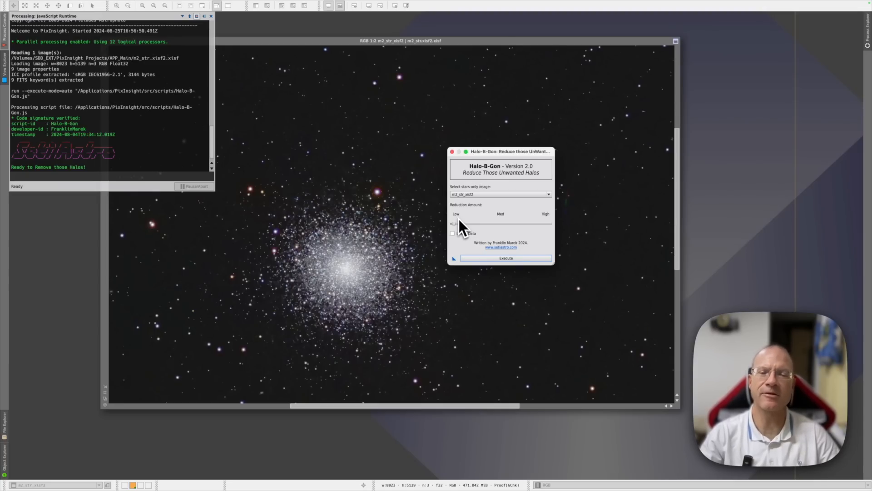
{"action": "left_click", "coordinate": [496, 260]}
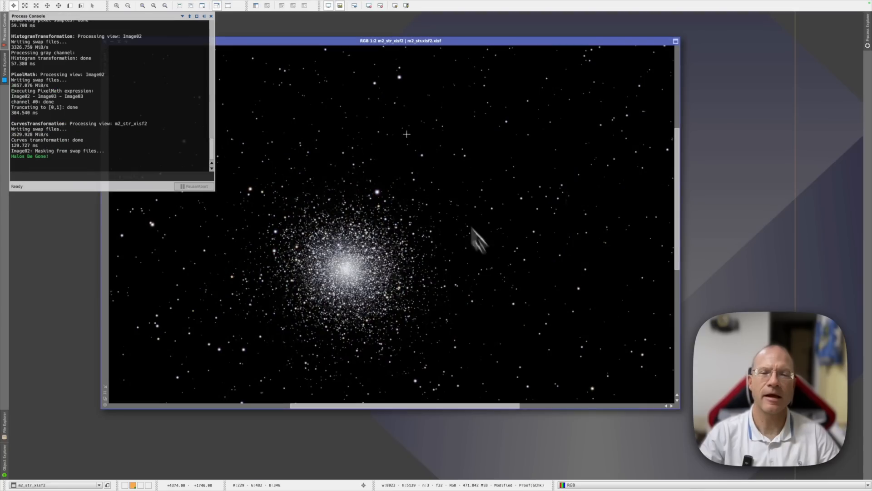
Examine the halo reduction around the bright stars and across the cluster core at several magnifications.
{"action": "left_click_drag", "start_coordinate": [331, 43], "coordinate": [368, 45]}
{"action": "scroll", "coordinate": [431, 183], "scroll_direction": "down", "scroll_amount": 1}
{"action": "scroll", "coordinate": [430, 184], "scroll_direction": "up", "scroll_amount": 3}
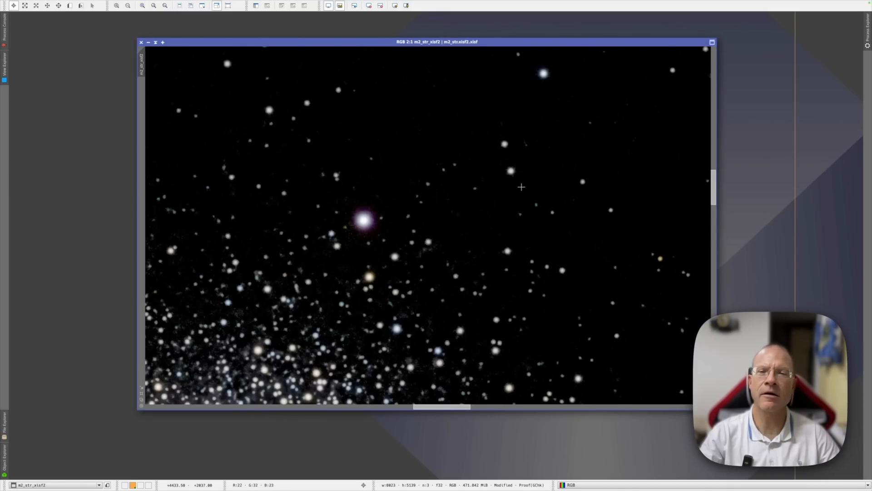
{"action": "mouse_move", "coordinate": [712, 190]}
{"action": "left_mouse_down"}
{"action": "mouse_move", "coordinate": [713, 150]}
{"action": "mouse_move", "coordinate": [713, 193]}
{"action": "left_mouse_up"}
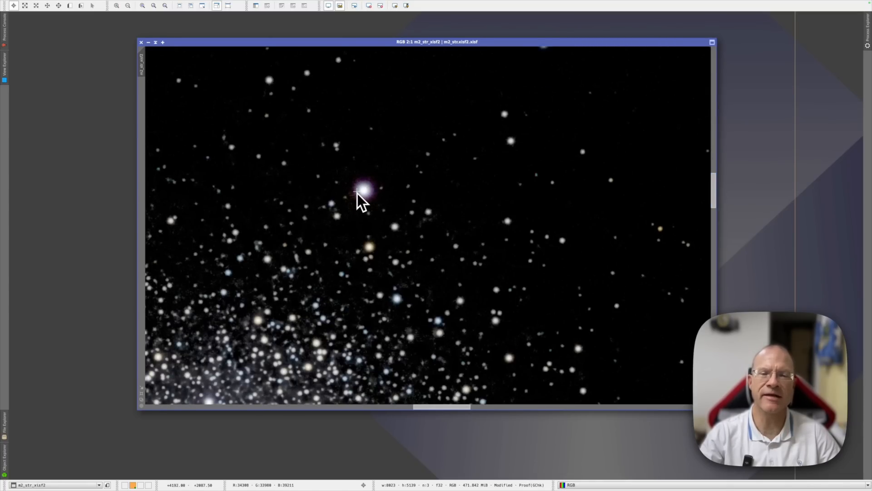
{"action": "scroll", "coordinate": [430, 231], "scroll_direction": "down", "scroll_amount": 2}
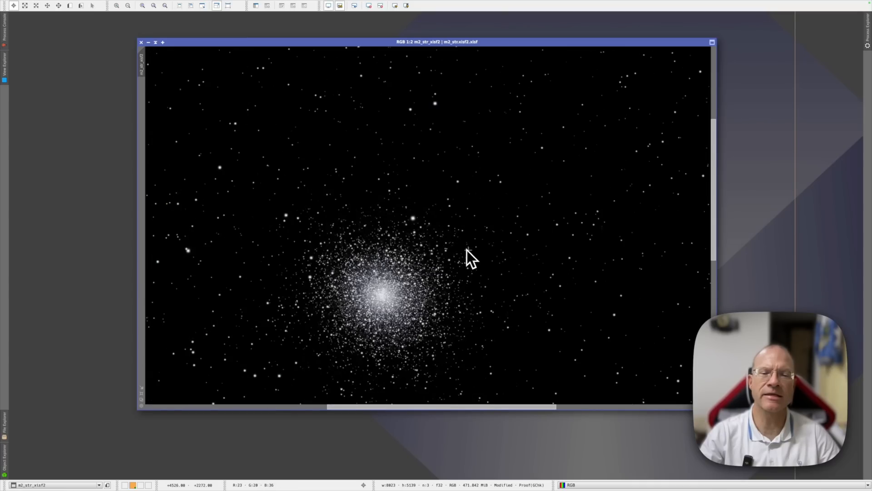
{"action": "left_click_drag", "start_coordinate": [712, 179], "coordinate": [717, 206]}
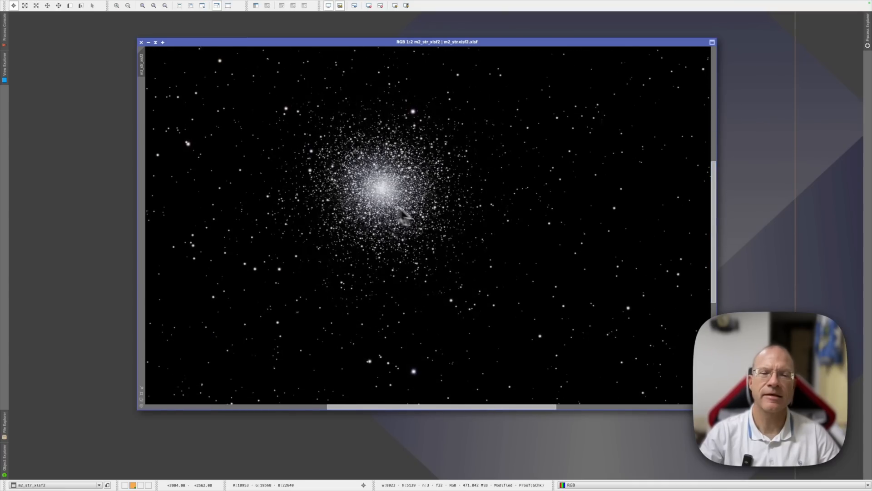
{"action": "scroll", "coordinate": [370, 195], "scroll_direction": "down", "scroll_amount": 1}
{"action": "scroll", "coordinate": [370, 194], "scroll_direction": "up", "scroll_amount": 2}
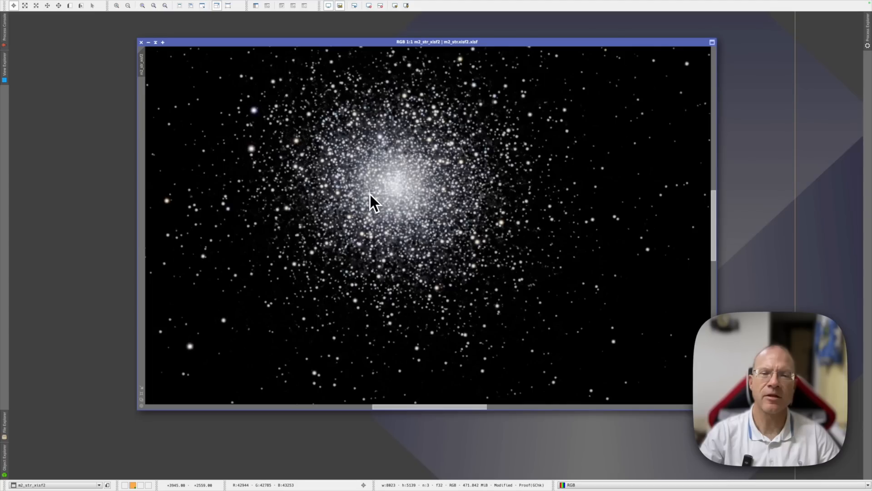
{"action": "scroll", "coordinate": [370, 195], "scroll_direction": "up", "scroll_amount": 1}
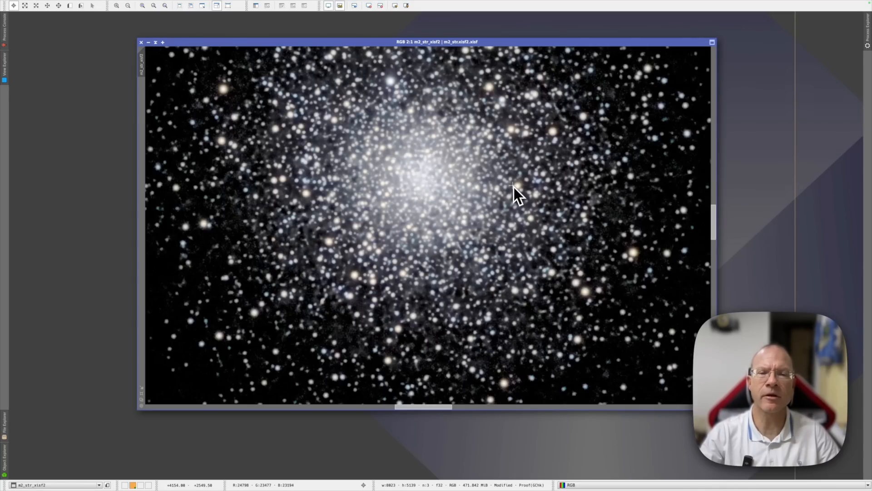
{"action": "scroll", "coordinate": [514, 187], "scroll_direction": "down", "scroll_amount": 1}
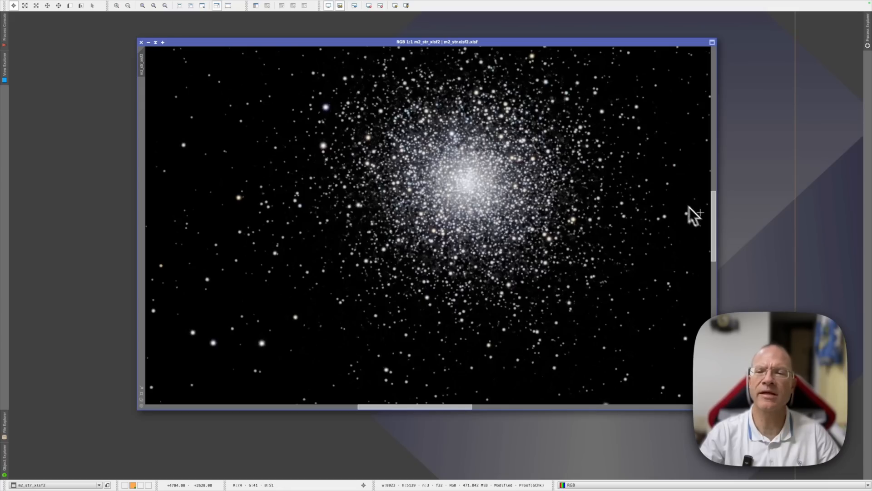
{"action": "mouse_move", "coordinate": [714, 210]}
{"action": "left_mouse_down"}
{"action": "mouse_move", "coordinate": [712, 188]}
{"action": "mouse_move", "coordinate": [711, 198]}
{"action": "left_mouse_up"}
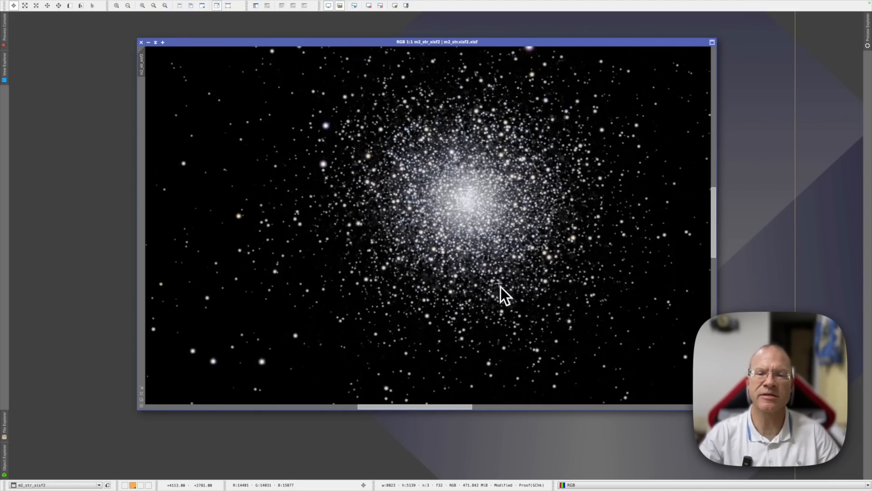
{"action": "scroll", "coordinate": [501, 285], "scroll_direction": "down", "scroll_amount": 1}
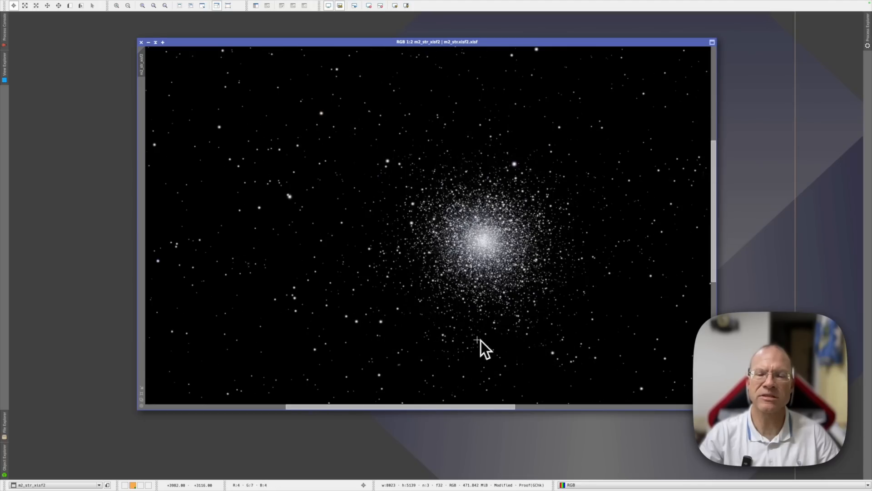
{"action": "scroll", "coordinate": [475, 342], "scroll_direction": "right", "scroll_amount": 1}
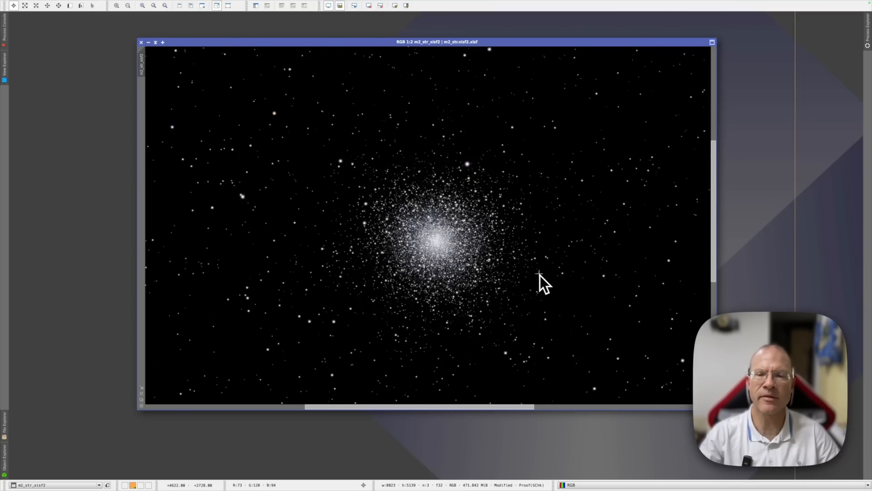
{"action": "left_click_drag", "start_coordinate": [541, 275], "coordinate": [543, 277]}
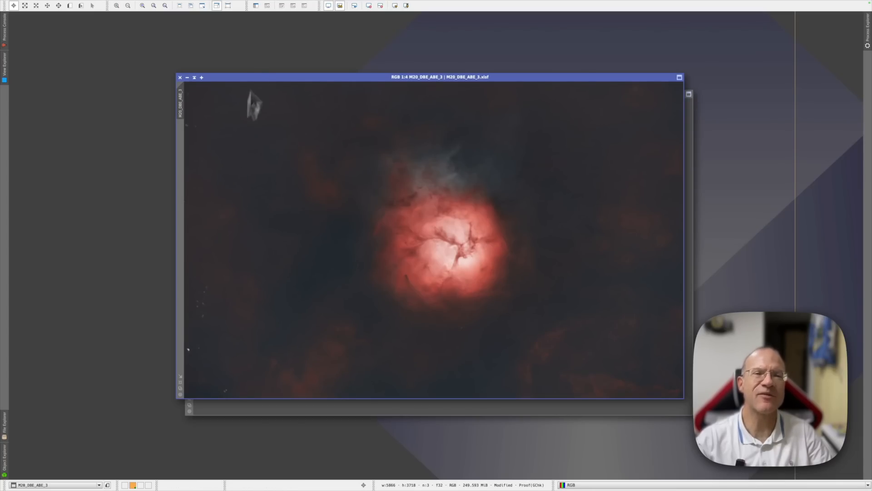
Launch SetiAstro's Blemish Blaster script on the M20_DBE_ABE_3 nebula image and locate the blemishes in its preview.
{"action": "mouse_move", "coordinate": [278, 2]}
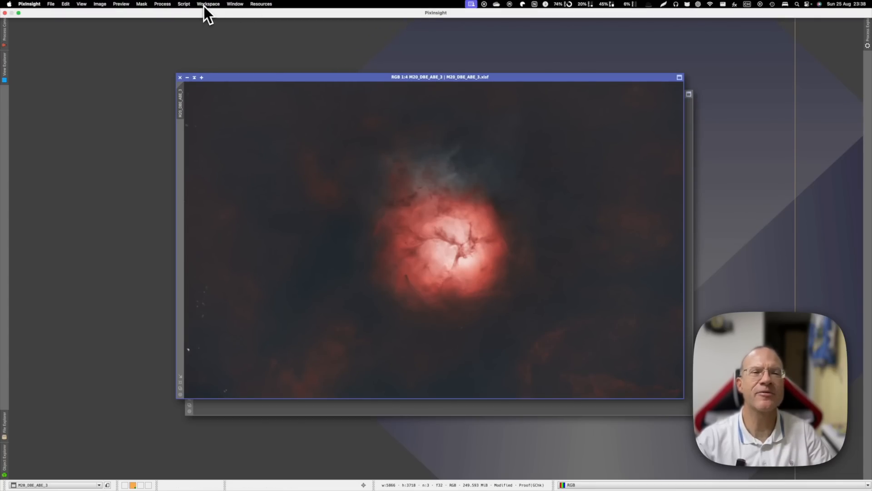
{"action": "left_click", "coordinate": [183, 5]}
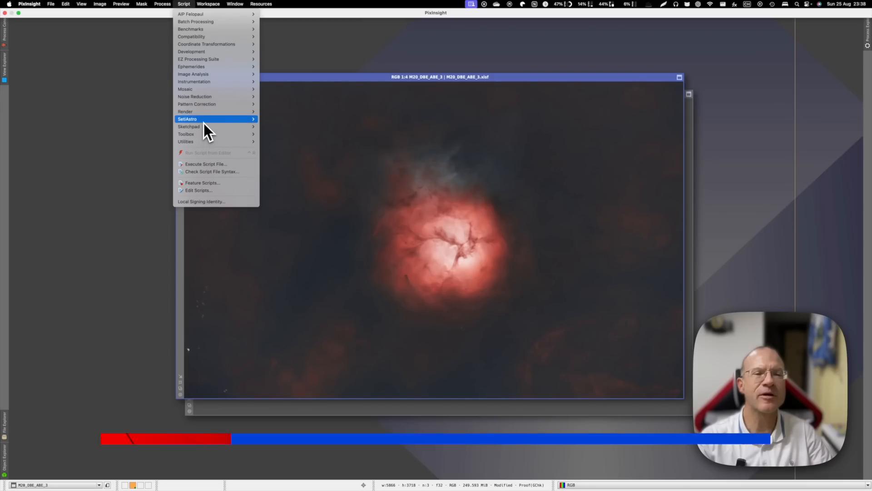
{"action": "left_click", "coordinate": [280, 133]}
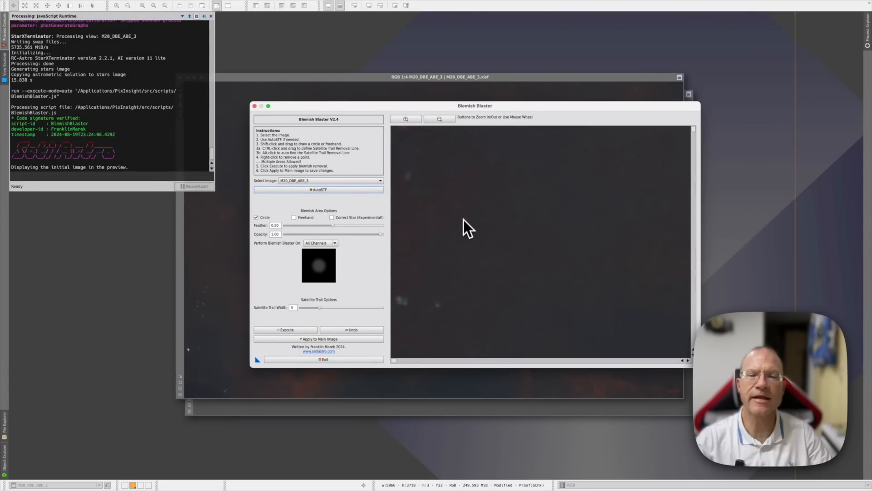
{"action": "scroll", "coordinate": [481, 234], "scroll_direction": "up", "scroll_amount": 5}
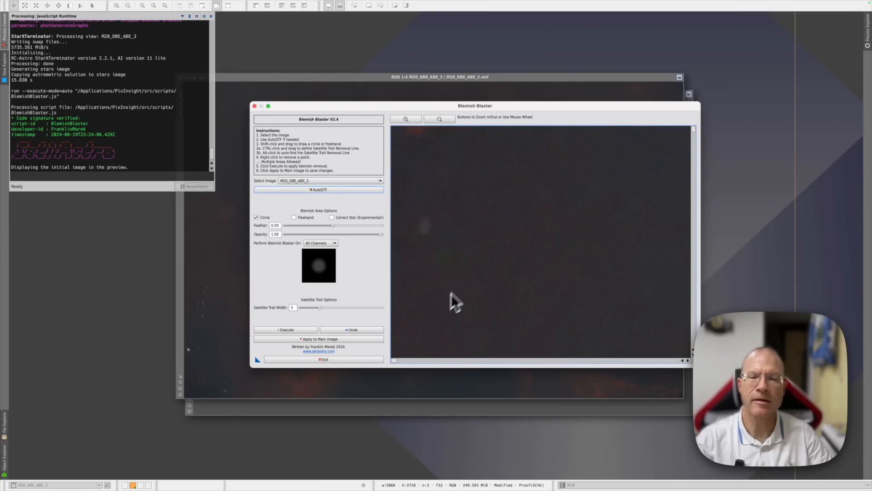
{"action": "scroll", "coordinate": [457, 293], "scroll_direction": "down", "scroll_amount": 5}
{"action": "scroll", "coordinate": [462, 281], "scroll_direction": "up", "scroll_amount": 5}
{"action": "scroll", "coordinate": [462, 282], "scroll_direction": "down", "scroll_amount": 5}
{"action": "scroll", "coordinate": [462, 281], "scroll_direction": "up", "scroll_amount": 5}
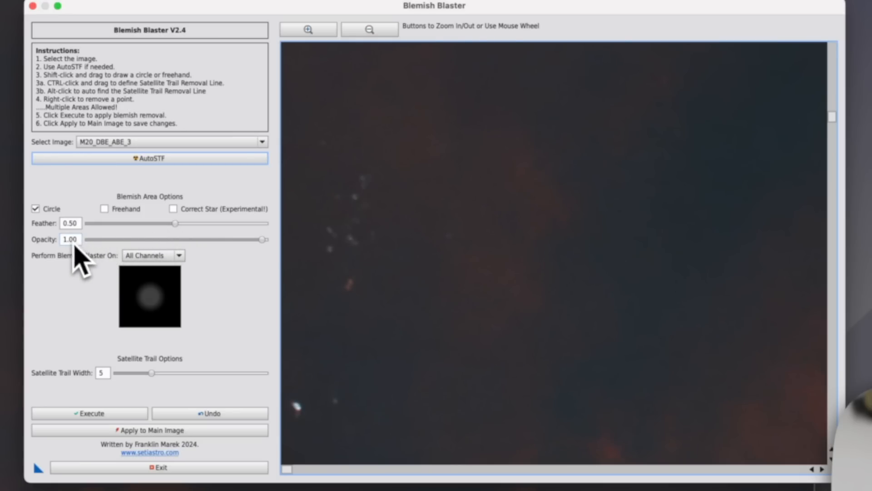
Set the blemish removal opacity to 1.00 and have it performed on all channels.
{"action": "mouse_move", "coordinate": [262, 239]}
{"action": "left_mouse_down"}
{"action": "mouse_move", "coordinate": [181, 240]}
{"action": "mouse_move", "coordinate": [268, 242]}
{"action": "left_mouse_up"}
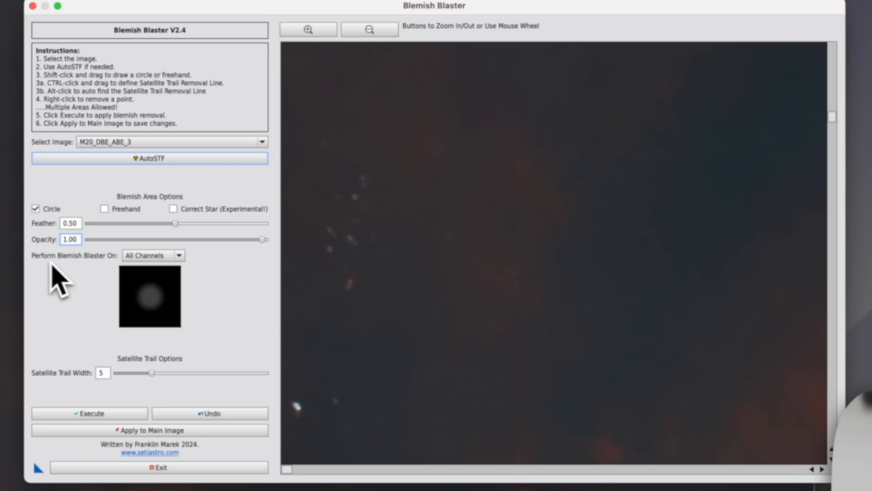
{"action": "left_click", "coordinate": [180, 256]}
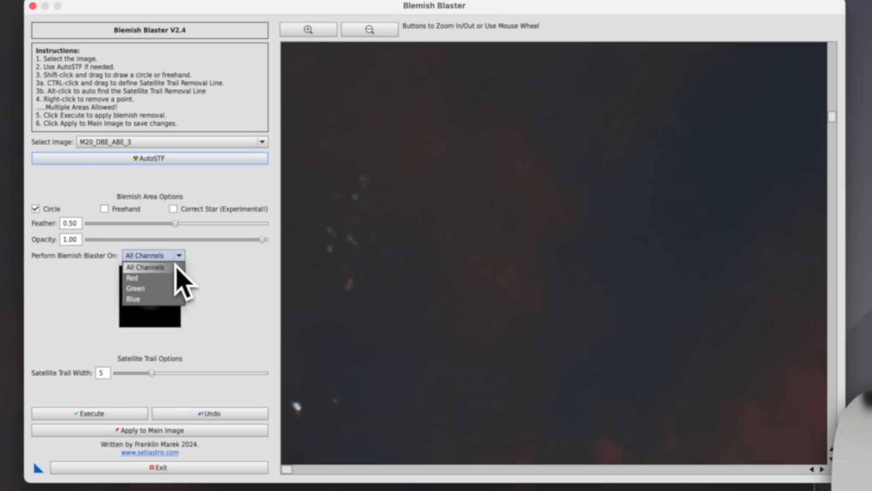
{"action": "left_click", "coordinate": [182, 269]}
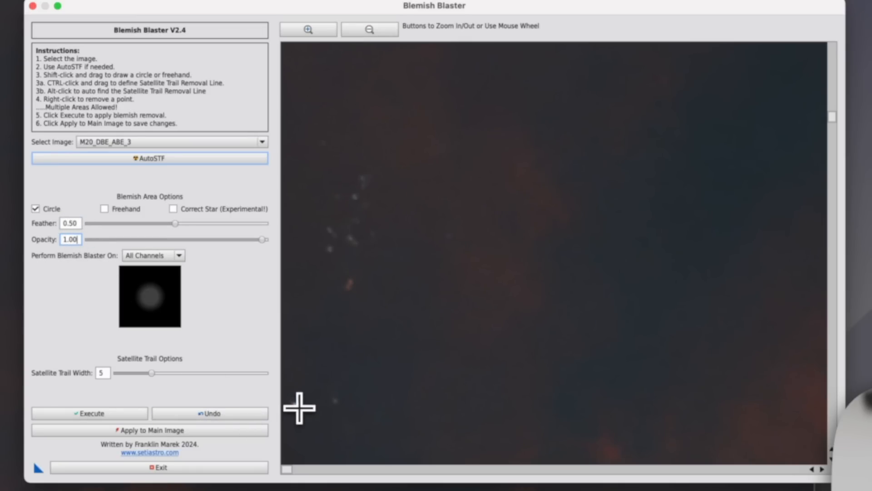
Remove the blemishes near the nebula image's left edge using five circular areas, and apply the correction to the main image.
{"action": "left_click_drag", "start_coordinate": [298, 407], "coordinate": [302, 397]}
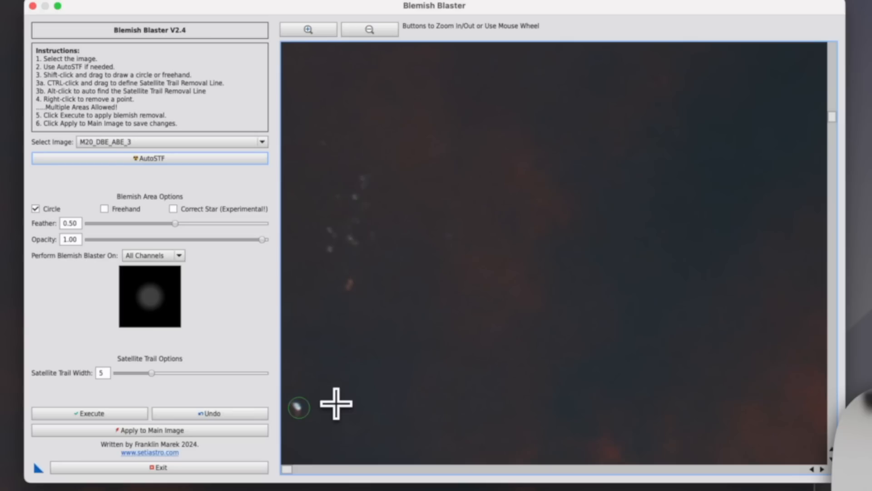
{"action": "left_click_drag", "start_coordinate": [336, 403], "coordinate": [338, 394]}
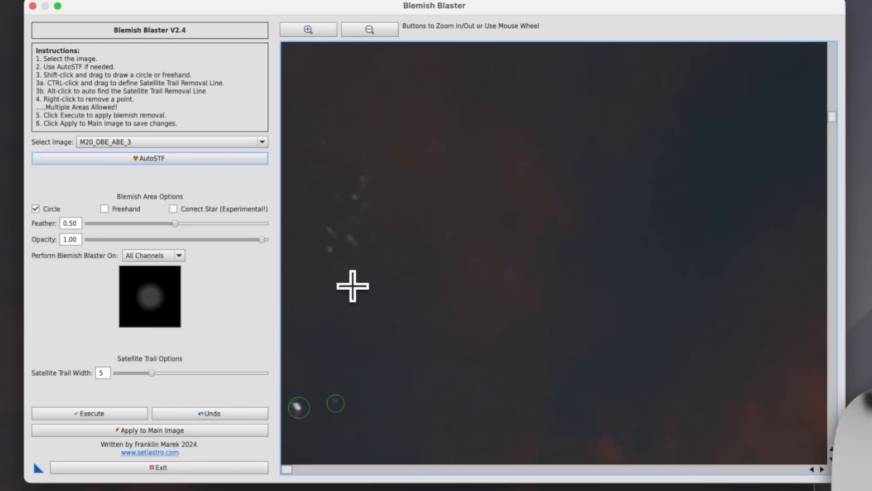
{"action": "left_click_drag", "start_coordinate": [350, 284], "coordinate": [349, 272]}
{"action": "left_click_drag", "start_coordinate": [357, 197], "coordinate": [338, 172]}
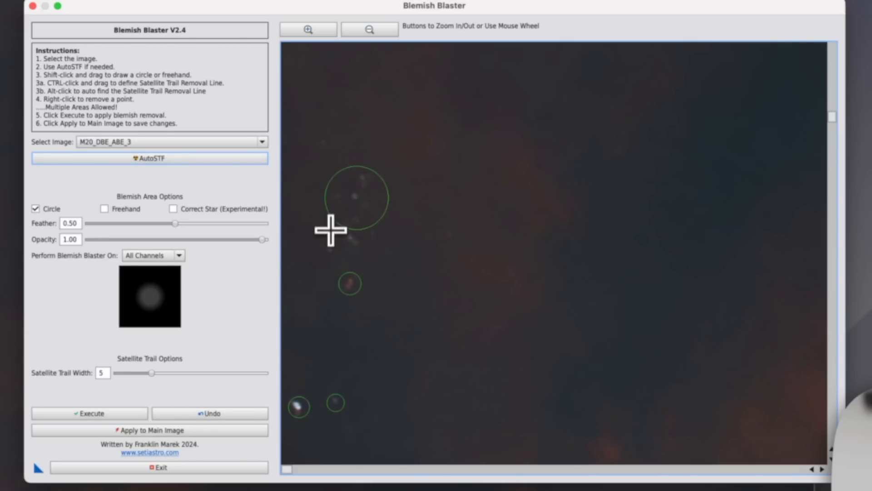
{"action": "left_click_drag", "start_coordinate": [343, 247], "coordinate": [317, 219]}
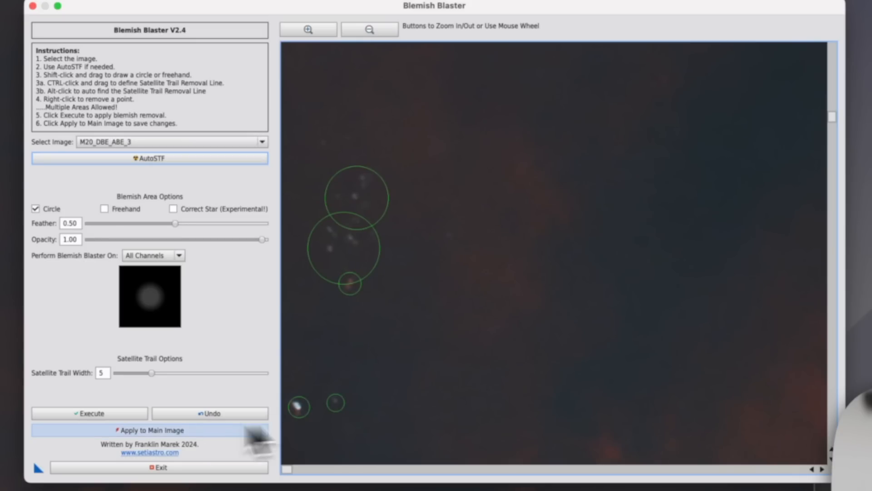
{"action": "left_click", "coordinate": [88, 414]}
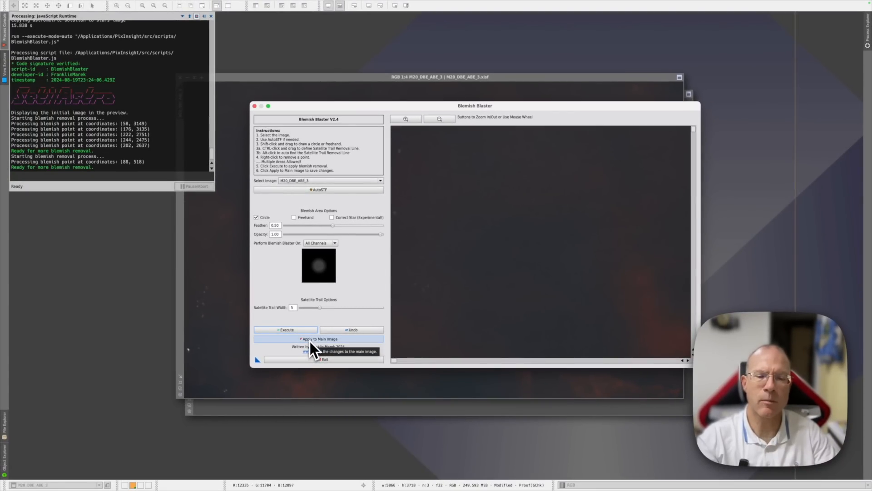
{"action": "left_click", "coordinate": [310, 341]}
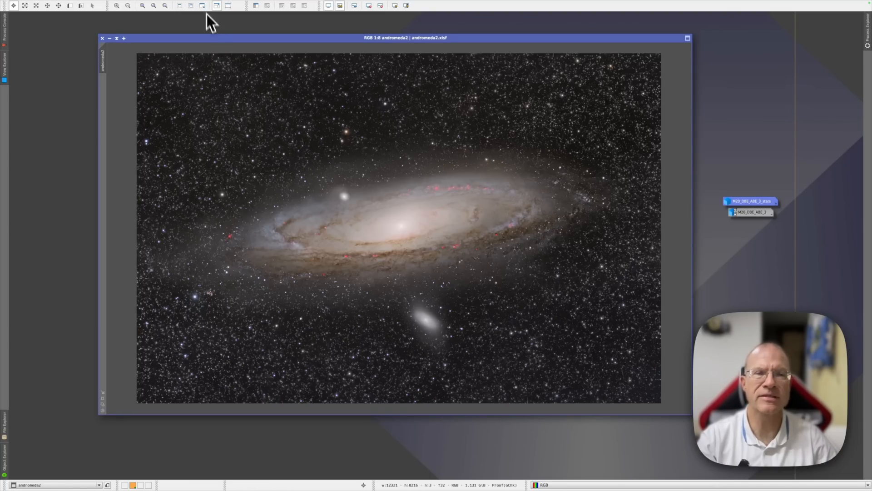
Launch SetiAstro's What's In My Image script on andromeda2 and bring the area beside the lower companion galaxy into the main preview.
{"action": "mouse_move", "coordinate": [205, 2]}
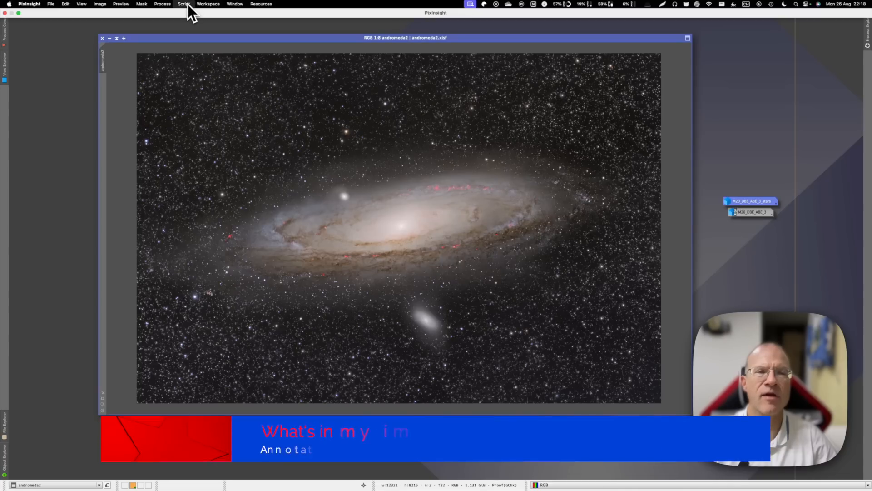
{"action": "left_click", "coordinate": [188, 4]}
{"action": "mouse_move", "coordinate": [199, 119]}
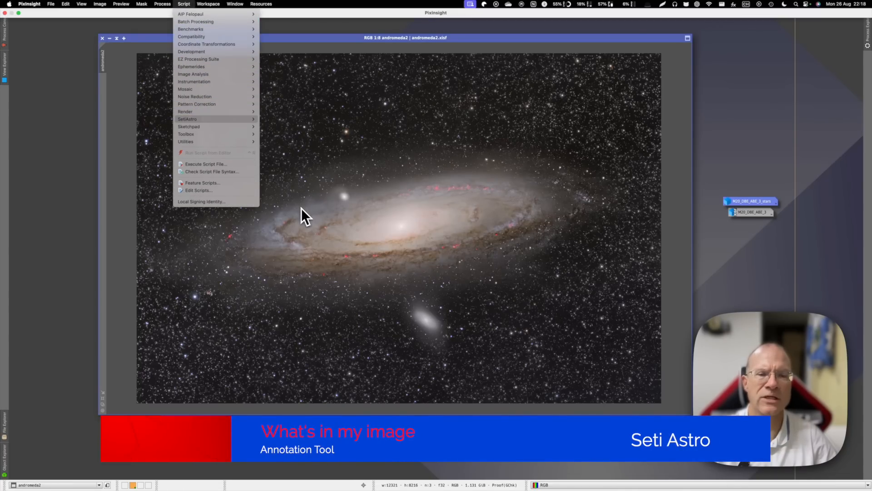
{"action": "left_click", "coordinate": [301, 208]}
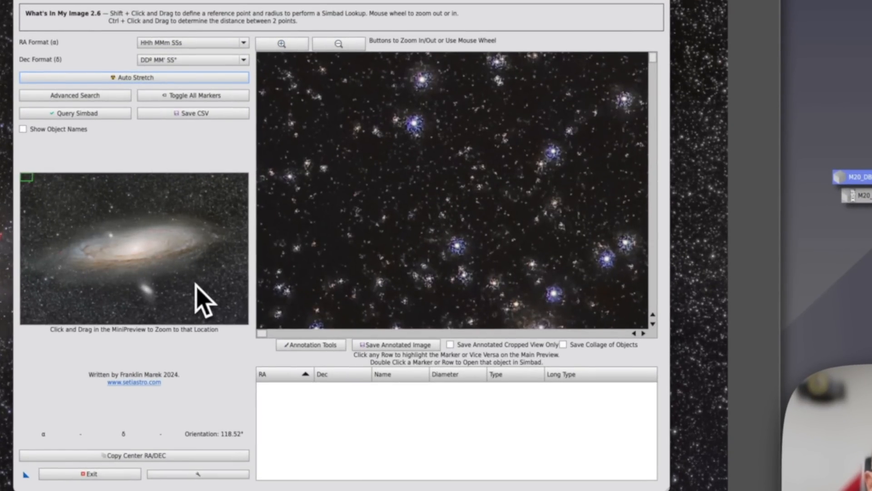
{"action": "left_click", "coordinate": [30, 186]}
{"action": "left_click_drag", "start_coordinate": [31, 186], "coordinate": [144, 298]}
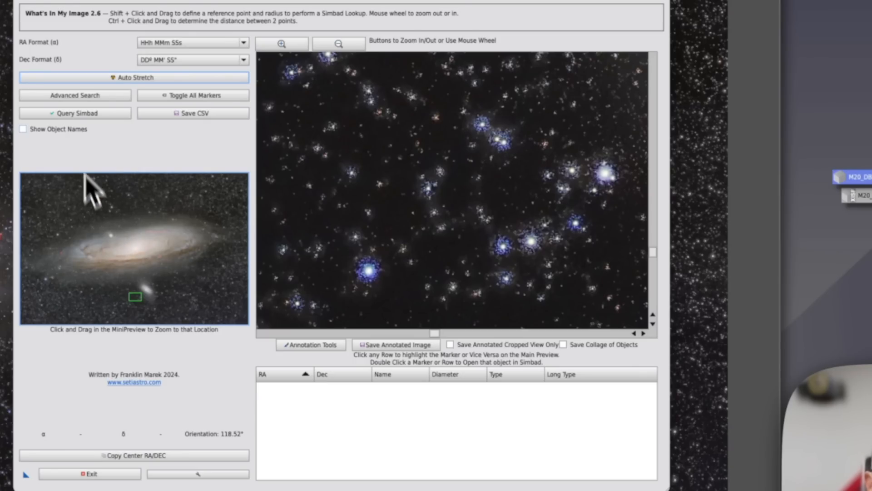
Run an advanced search of the Andromeda image for objects of type White Dwarf (WD*).
{"action": "left_click", "coordinate": [76, 96]}
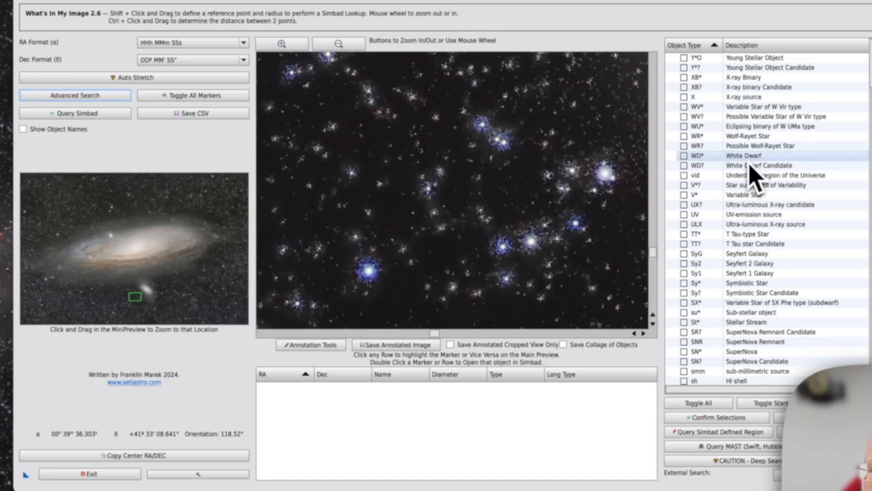
{"action": "left_click", "coordinate": [685, 157]}
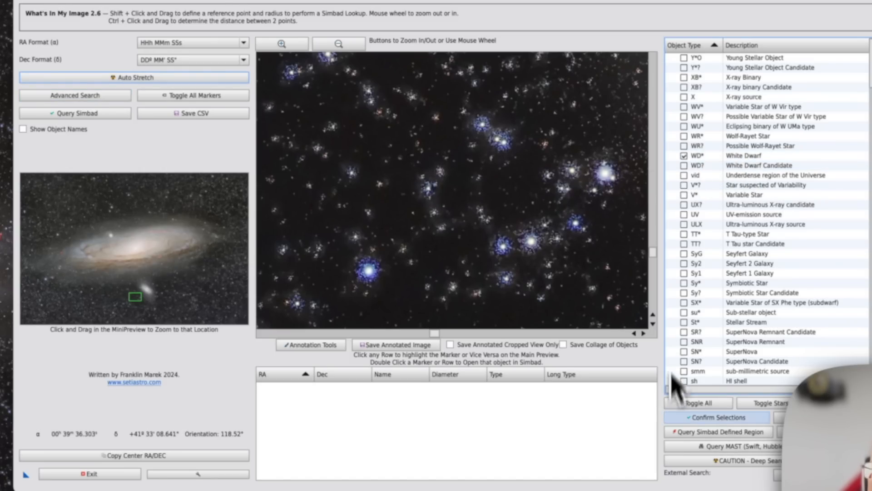
{"action": "left_click", "coordinate": [688, 421]}
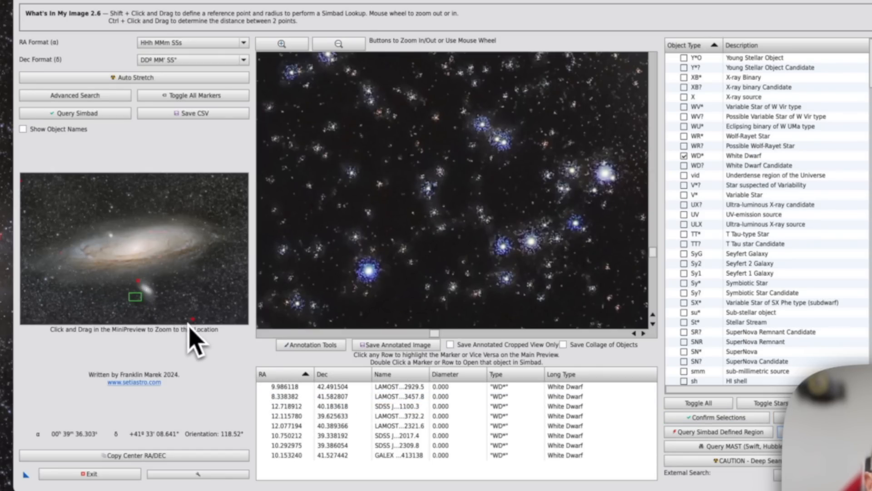
Bring the white dwarf marked above the lower companion galaxy into the main preview, and look up its Simbad record.
{"action": "left_click_drag", "start_coordinate": [149, 305], "coordinate": [138, 284]}
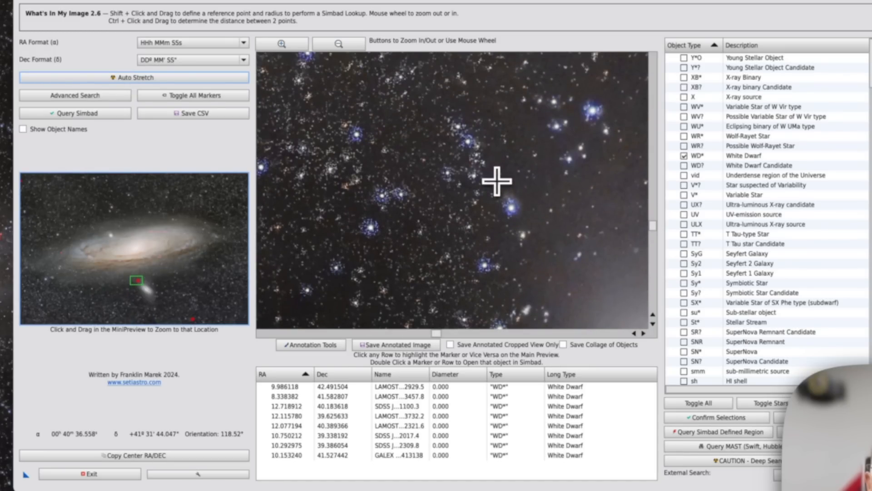
{"action": "left_click", "coordinate": [496, 180]}
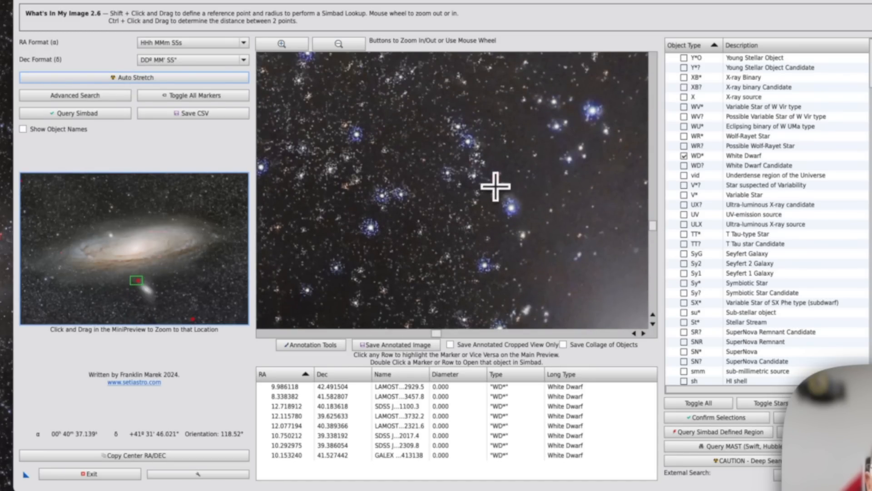
{"action": "left_click", "coordinate": [497, 179]}
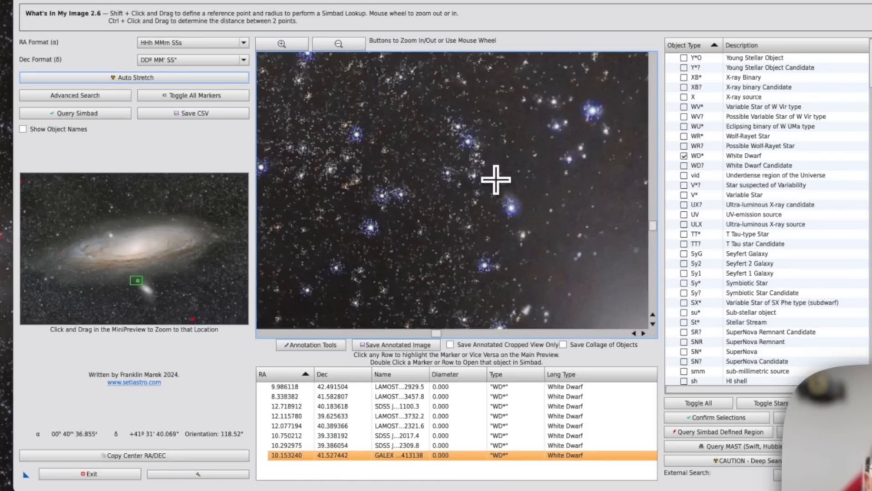
{"action": "double_click", "coordinate": [496, 180]}
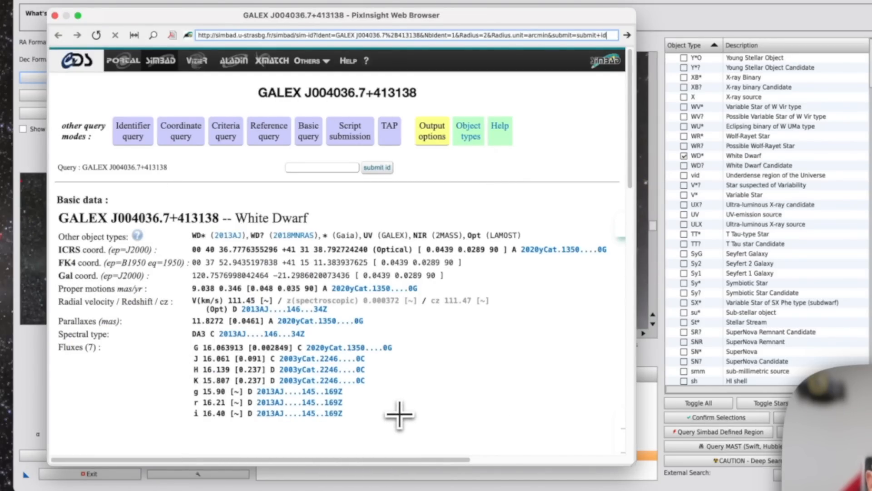
{"action": "key", "text": "super+w"}
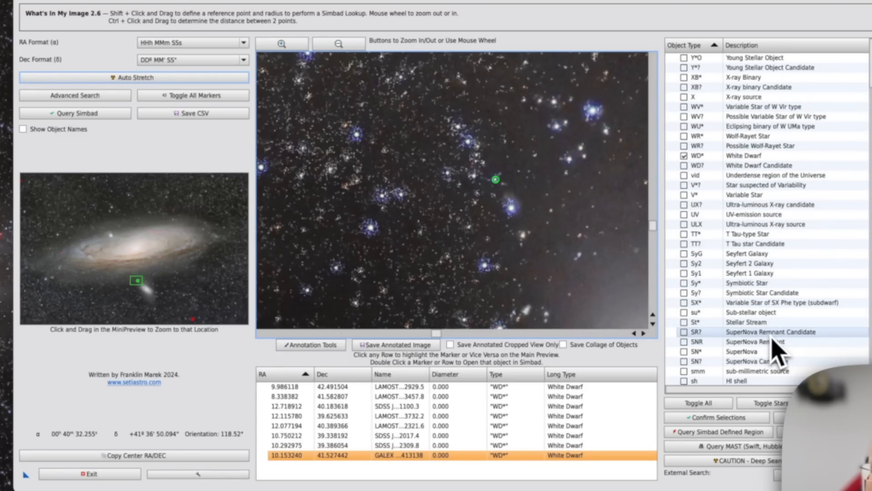
{"action": "scroll", "coordinate": [773, 342], "scroll_direction": "down", "scroll_amount": 8}
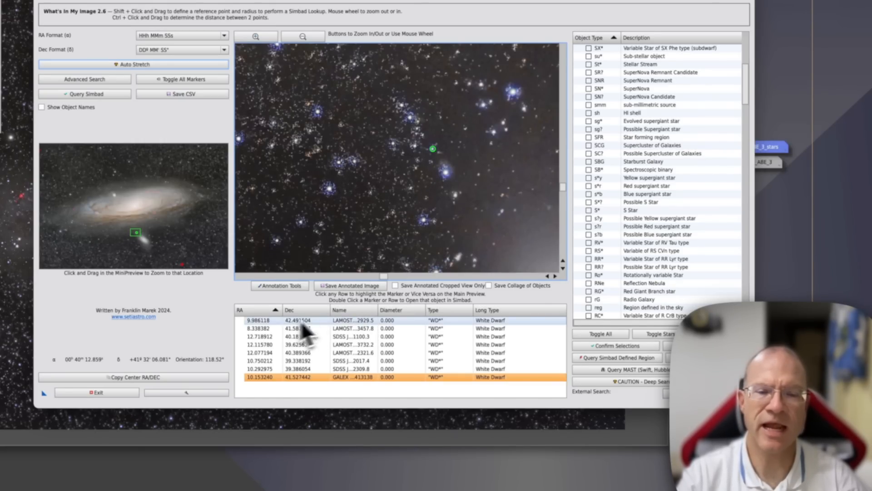
Frame the selected white dwarf marker with a rectangle annotation.
{"action": "left_click", "coordinate": [282, 287]}
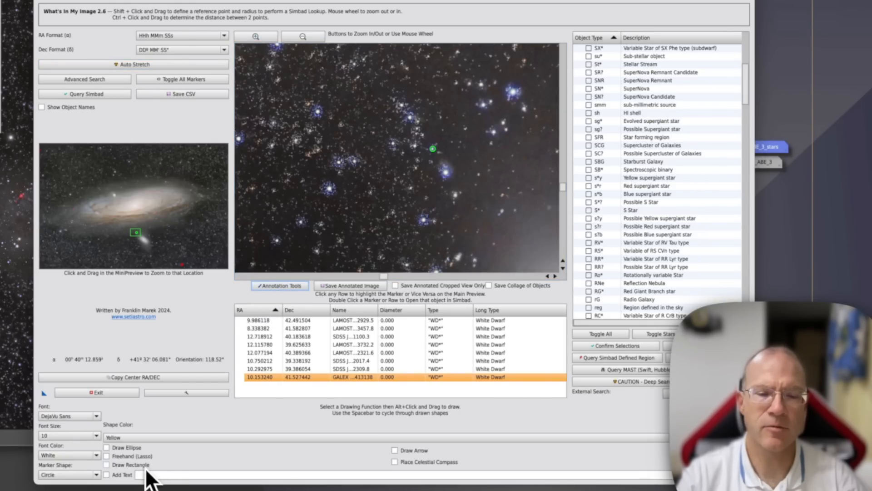
{"action": "left_click", "coordinate": [106, 465]}
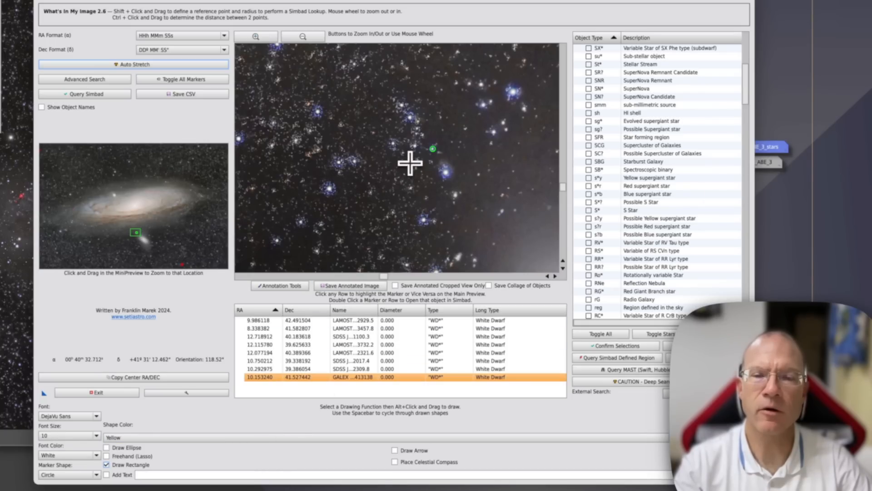
{"action": "left_click_drag", "start_coordinate": [417, 136], "coordinate": [448, 164]}
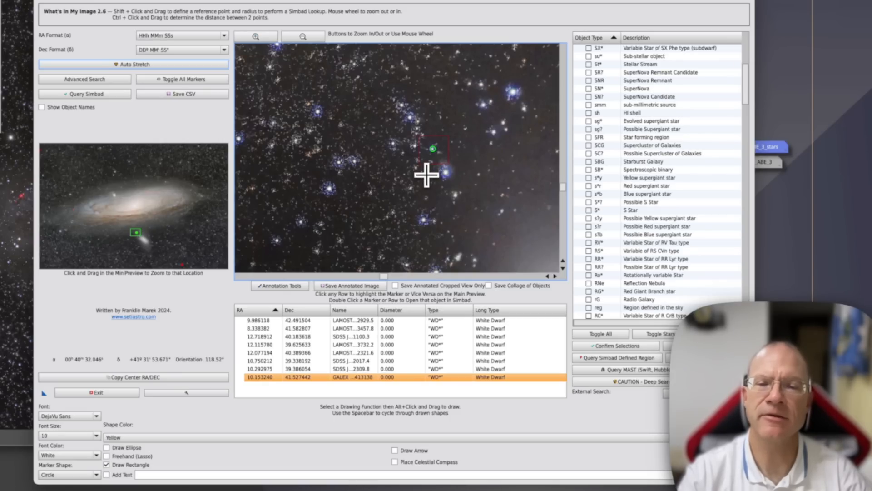
Add the text annotation "White Dwarf" just below the rectangle around the star.
{"action": "left_click", "coordinate": [106, 474]}
{"action": "left_click", "coordinate": [141, 475]}
{"action": "type", "text": "Vale"}
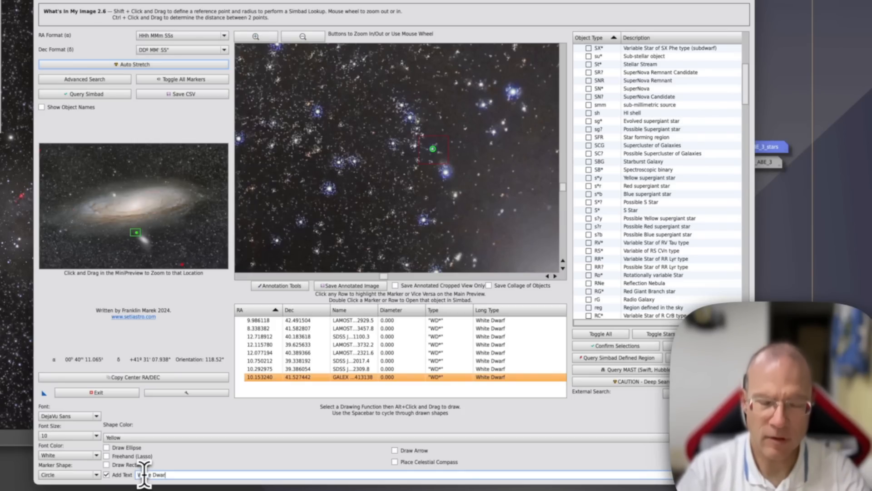
{"action": "type", "text": "f"}
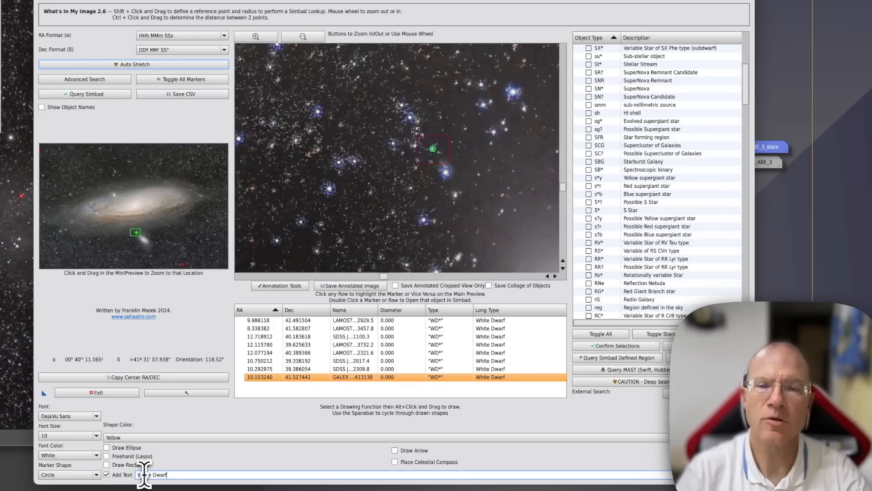
{"action": "left_click", "coordinate": [420, 171], "text": "alt"}
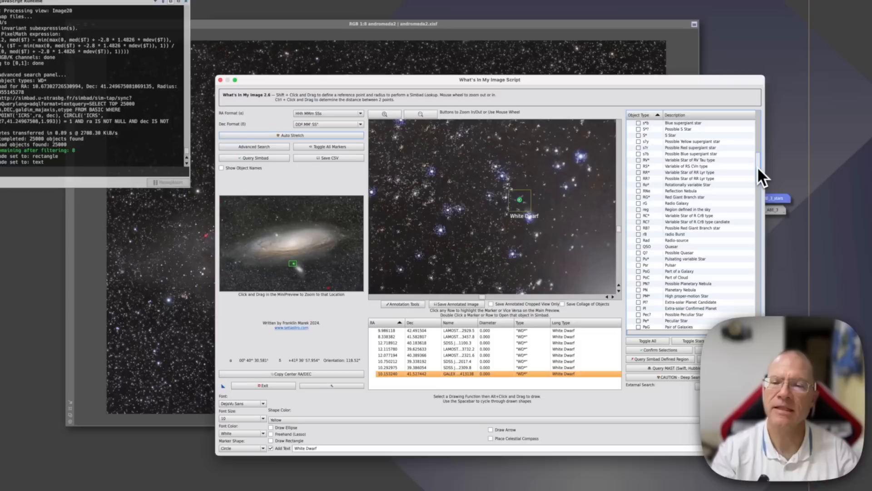
Add the Galaxy (G) type to the object search and run it, and show an area above the Andromeda core in the main preview.
{"action": "scroll", "coordinate": [750, 184], "scroll_direction": "down", "scroll_amount": 6}
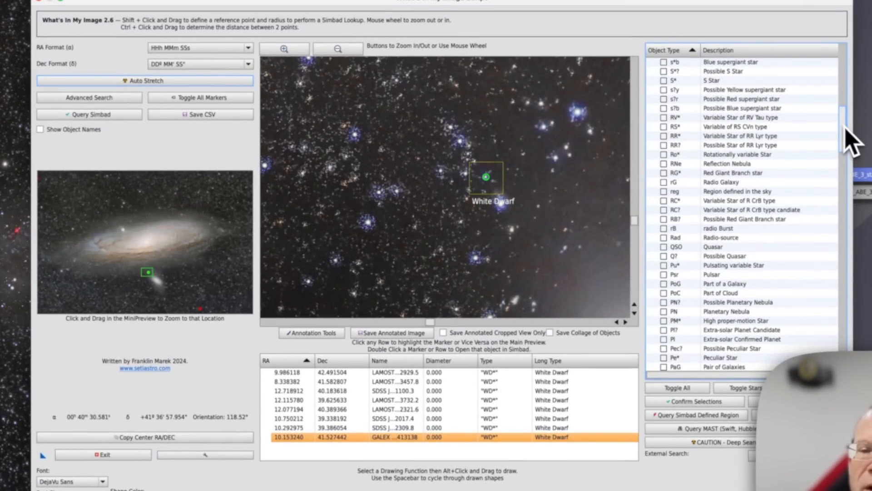
{"action": "left_click_drag", "start_coordinate": [846, 130], "coordinate": [668, 272]}
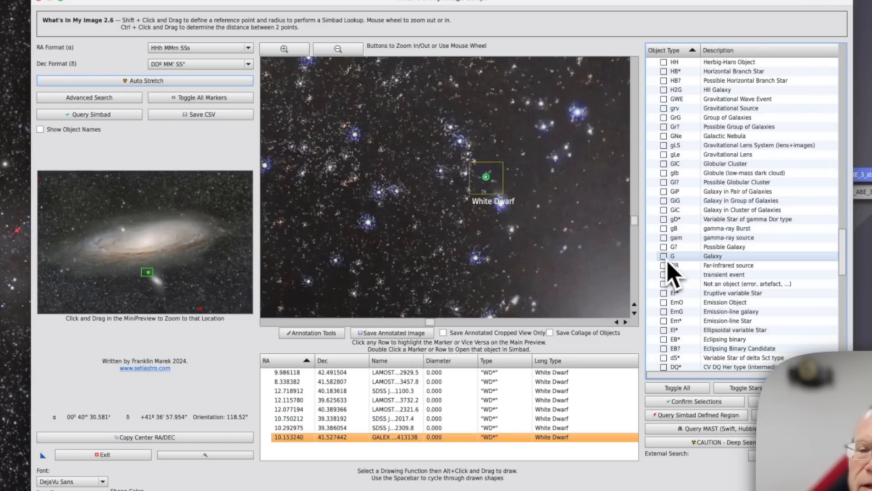
{"action": "left_click", "coordinate": [666, 261]}
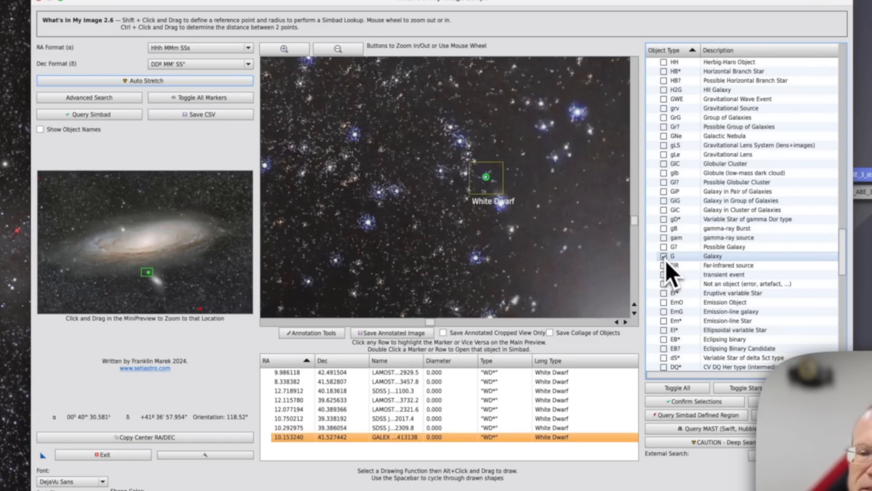
{"action": "left_click", "coordinate": [691, 406]}
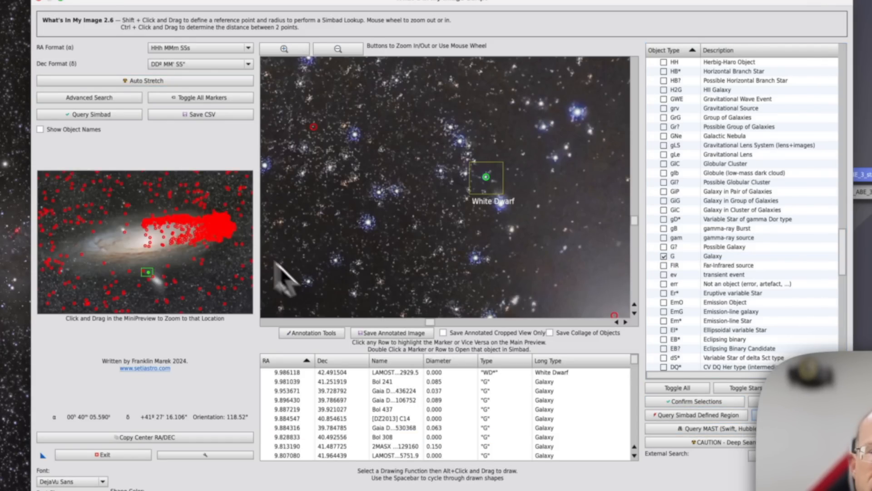
{"action": "left_click", "coordinate": [121, 236]}
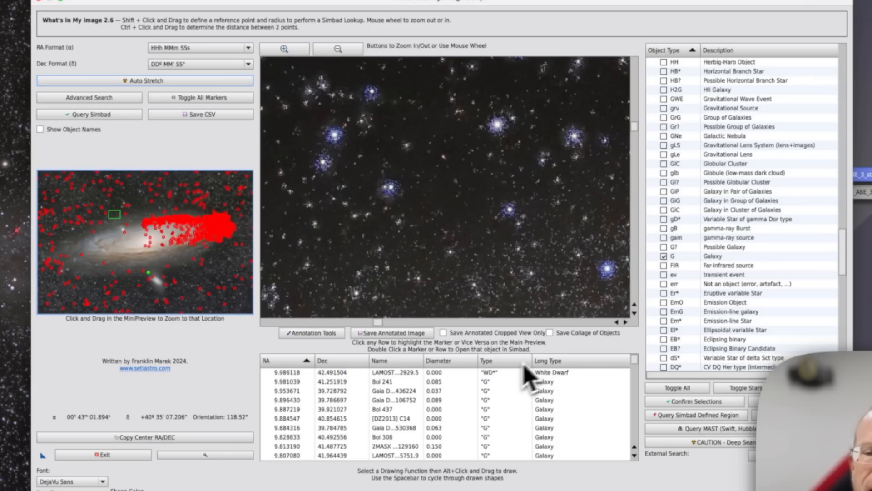
Save a collage of the found objects as the JPEG file collage in the APP folder, without saving the annotated image.
{"action": "left_click", "coordinate": [550, 336]}
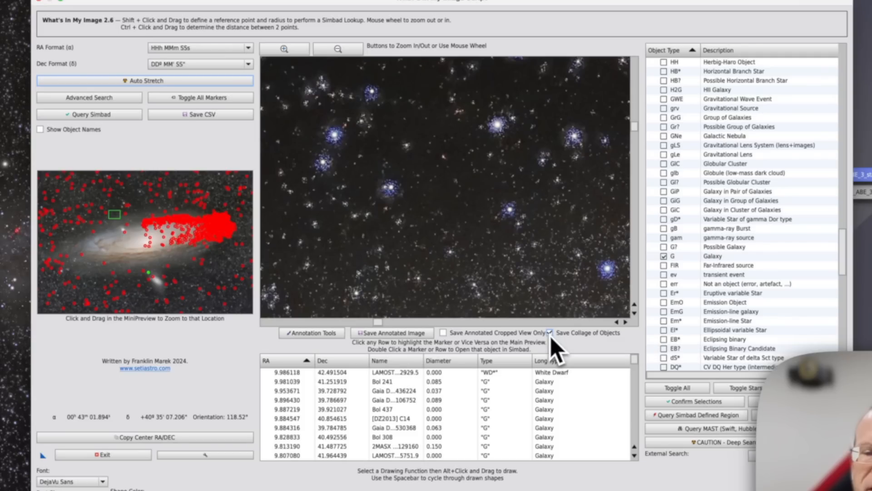
{"action": "left_click", "coordinate": [380, 337]}
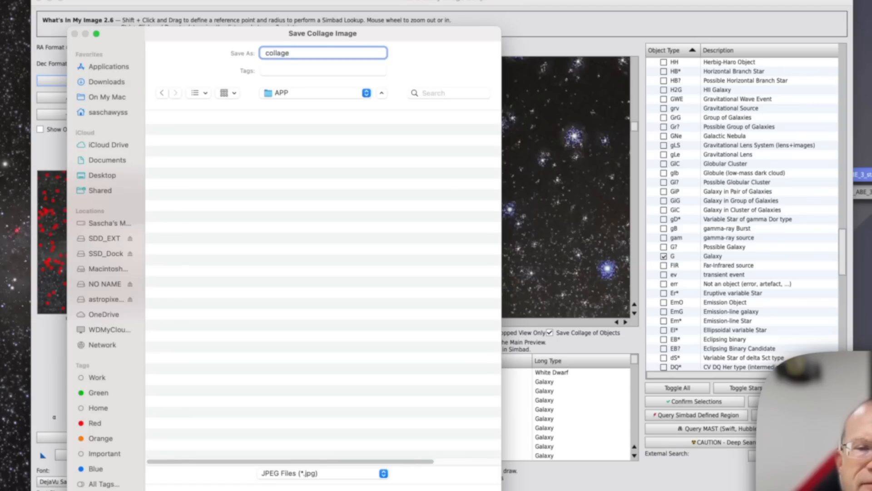
{"action": "key", "text": "Return"}
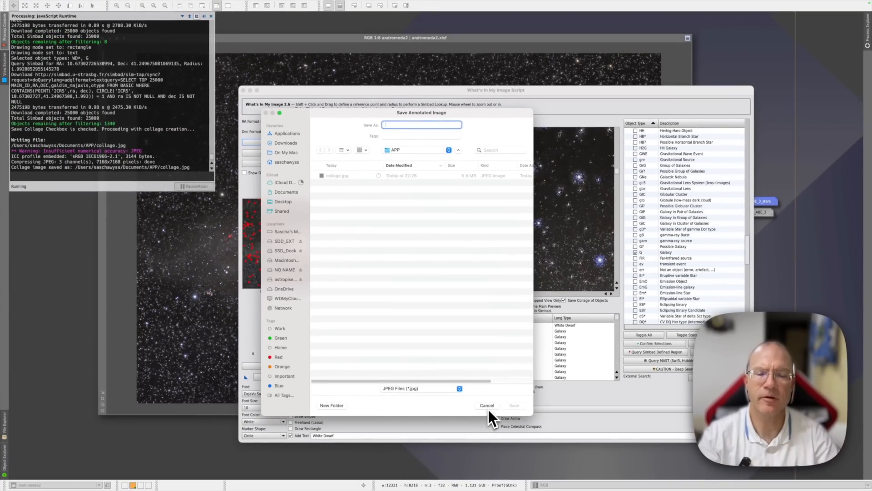
{"action": "left_click", "coordinate": [487, 405]}
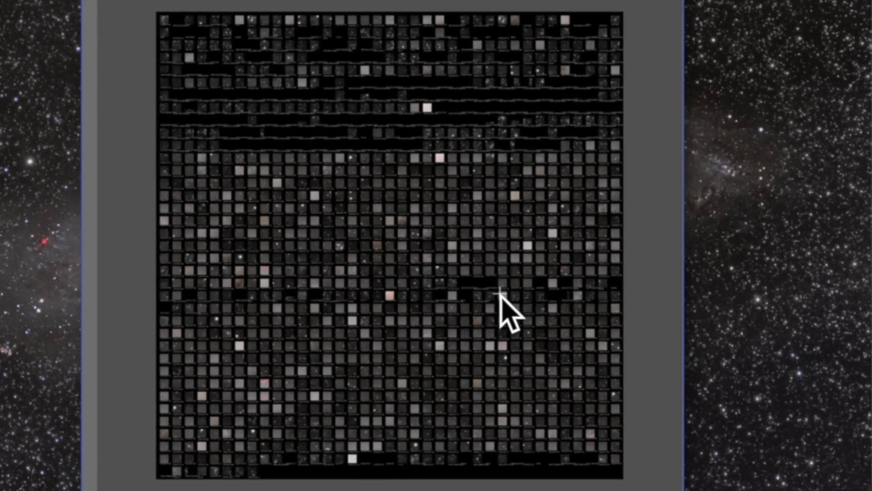
Examine the labelled object thumbnails in the collage image at close range.
{"action": "scroll", "coordinate": [499, 295], "scroll_direction": "up", "scroll_amount": 6}
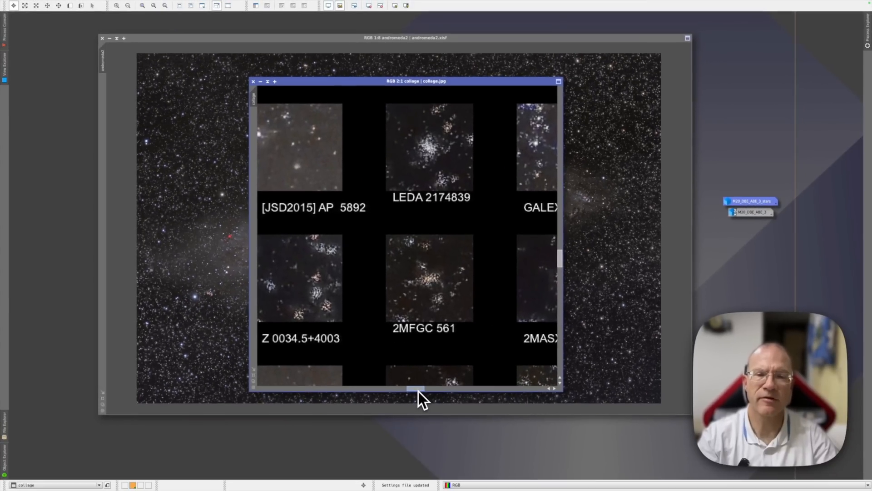
{"action": "left_click_drag", "start_coordinate": [419, 391], "coordinate": [397, 391]}
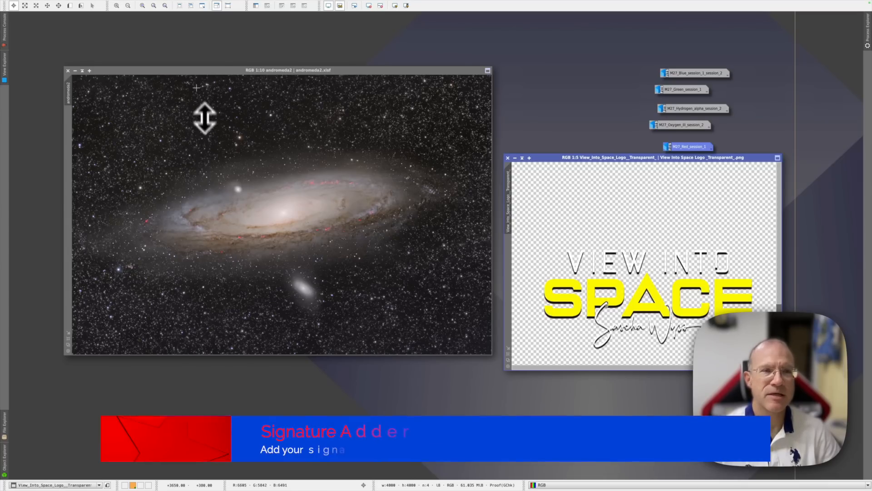
Launch SetiAstro's AstroMark Signature Adder with andromeda2 as the target image and View_Into_Space_Logo__Transparent_ as the signature.
{"action": "mouse_move", "coordinate": [181, 6]}
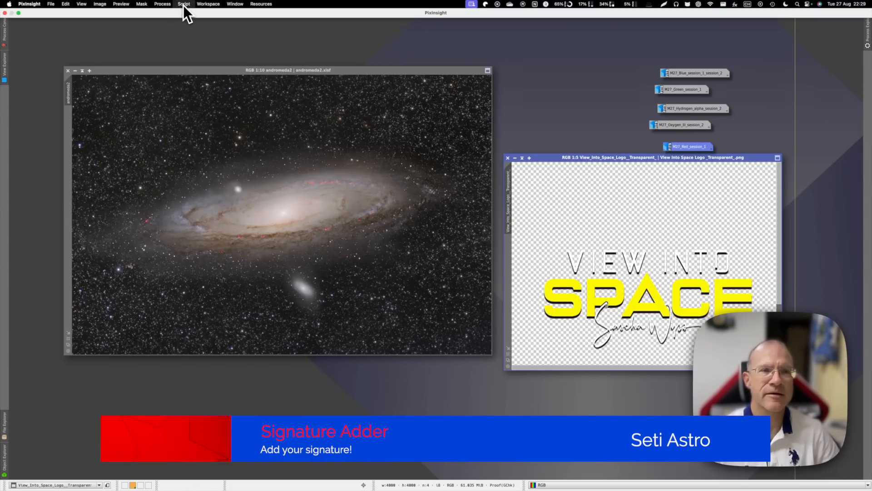
{"action": "left_click", "coordinate": [184, 5]}
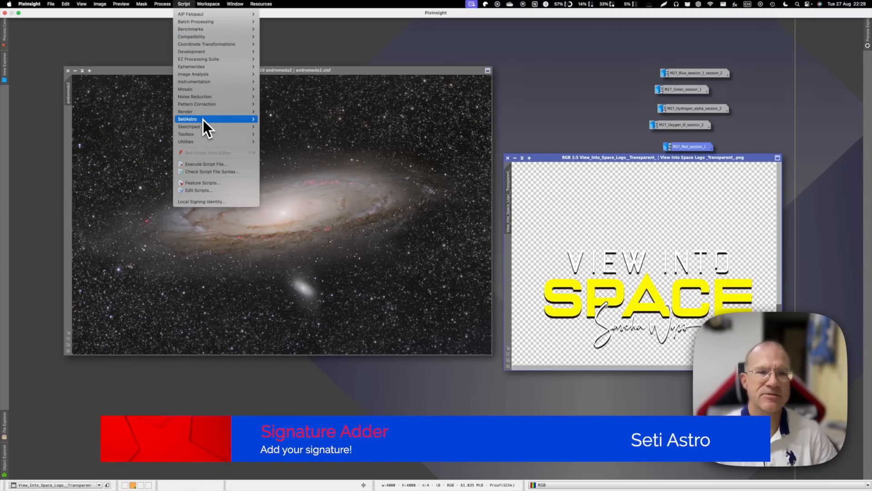
{"action": "left_click", "coordinate": [285, 121]}
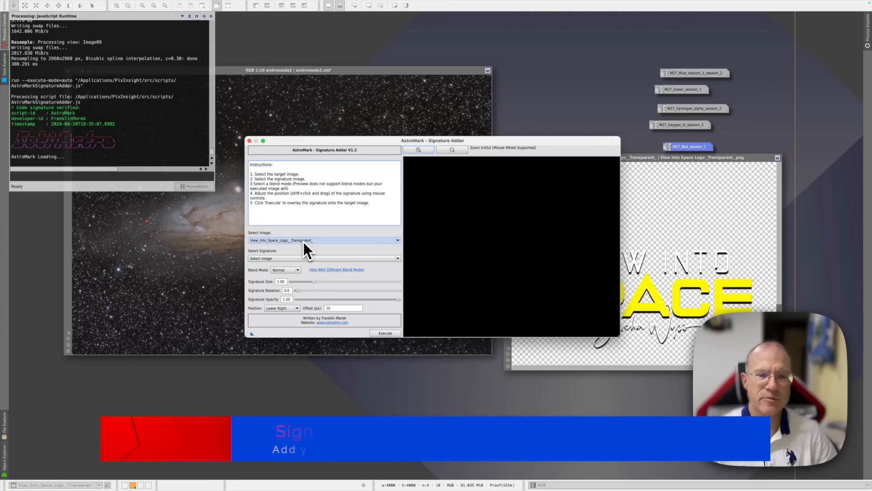
{"action": "left_click", "coordinate": [304, 241]}
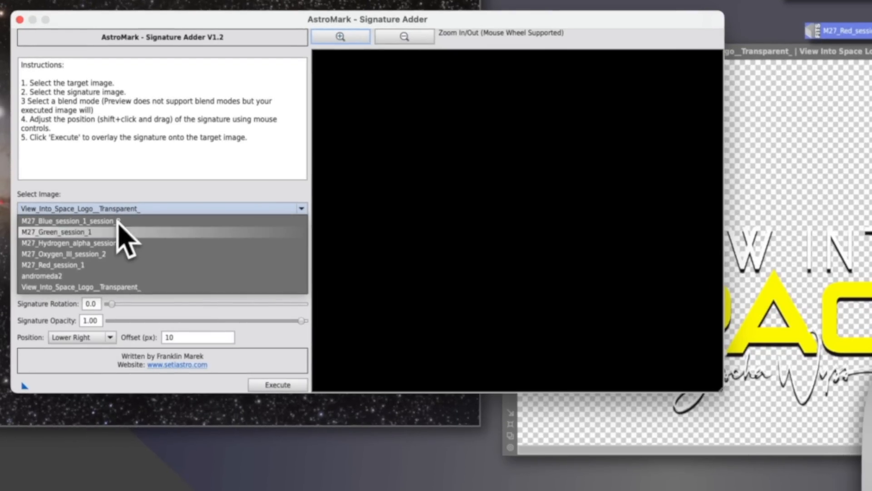
{"action": "left_click", "coordinate": [86, 277]}
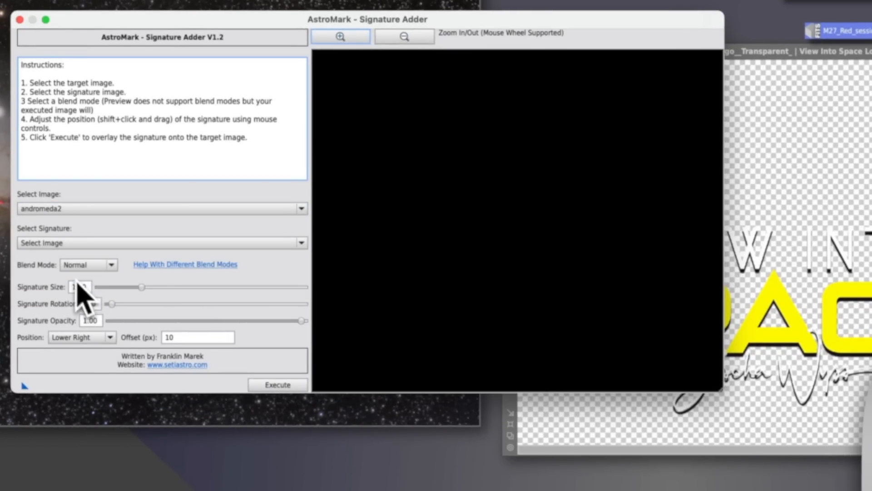
{"action": "left_click", "coordinate": [69, 243]}
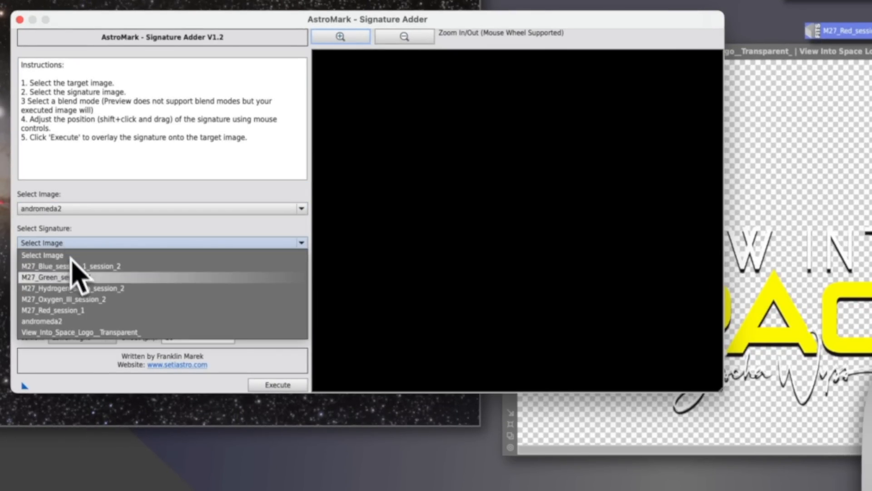
{"action": "left_click", "coordinate": [86, 336]}
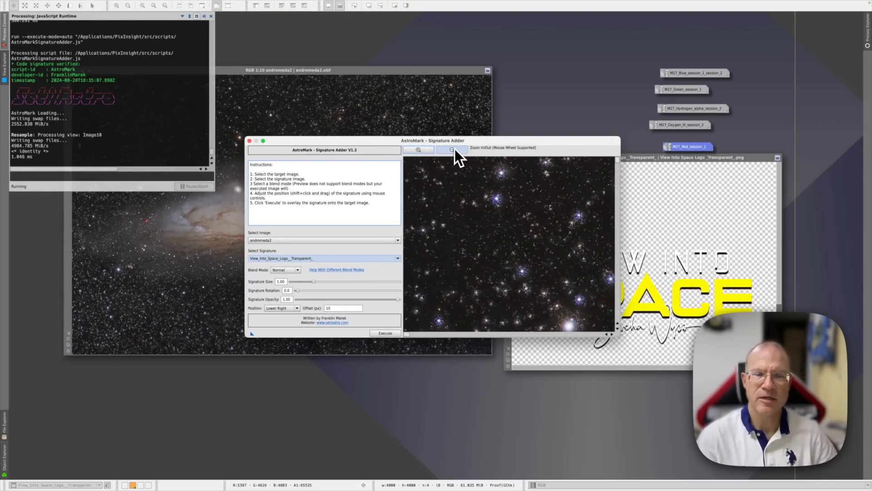
Show the whole signature logo over the Andromeda image in the preview, and move the Signature Adder window clear of the logo image.
{"action": "left_click", "coordinate": [454, 149]}
{"action": "left_click", "coordinate": [455, 149]}
{"action": "left_click", "coordinate": [454, 149]}
{"action": "left_click", "coordinate": [454, 150]}
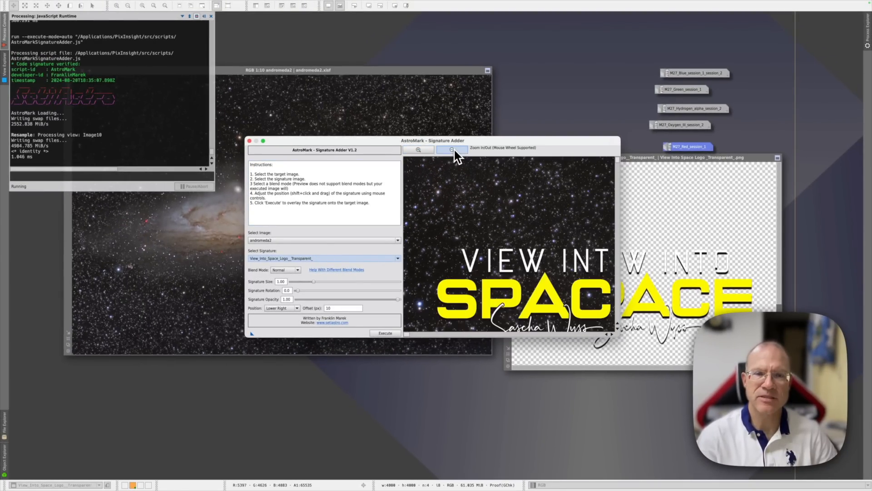
{"action": "left_click", "coordinate": [454, 150]}
{"action": "left_click", "coordinate": [455, 150]}
{"action": "left_click_drag", "start_coordinate": [492, 143], "coordinate": [348, 51]}
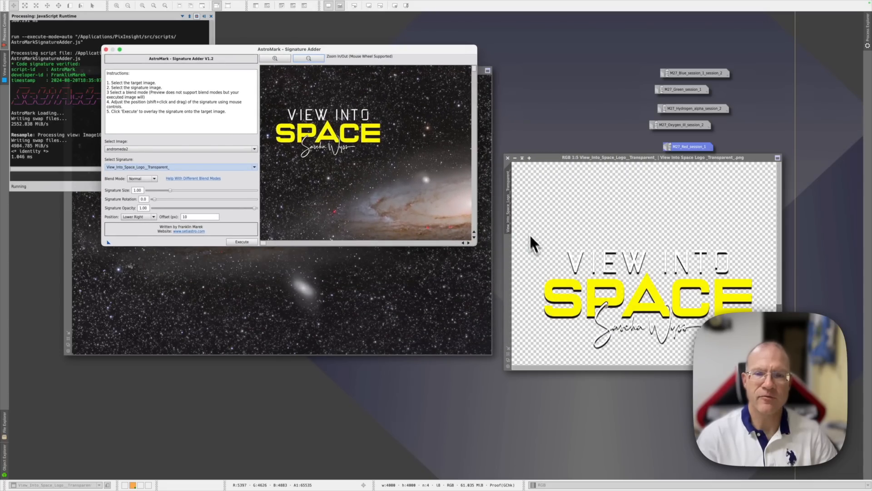
Enlarge the Signature Adder window, scale the logo to 0.51, and place it in the Andromeda image's lower-right corner.
{"action": "left_click_drag", "start_coordinate": [481, 249], "coordinate": [722, 387]}
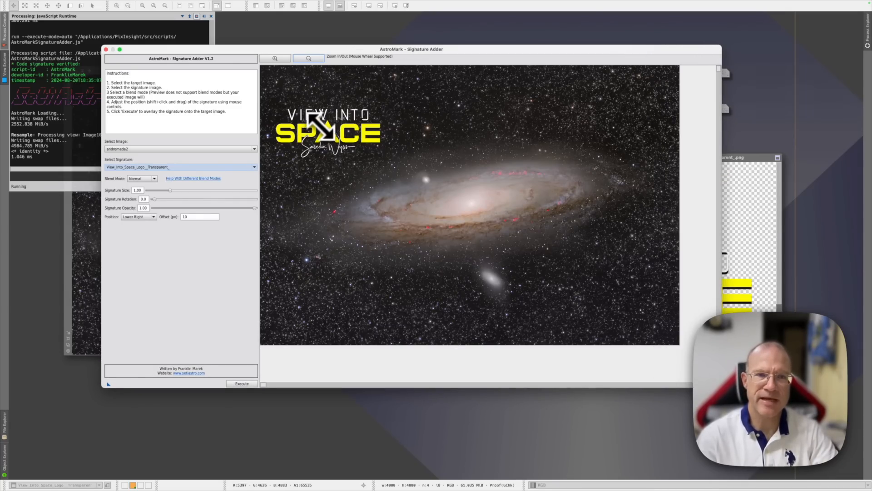
{"action": "left_click_drag", "start_coordinate": [320, 126], "coordinate": [416, 208]}
{"action": "left_click_drag", "start_coordinate": [521, 273], "coordinate": [592, 300]}
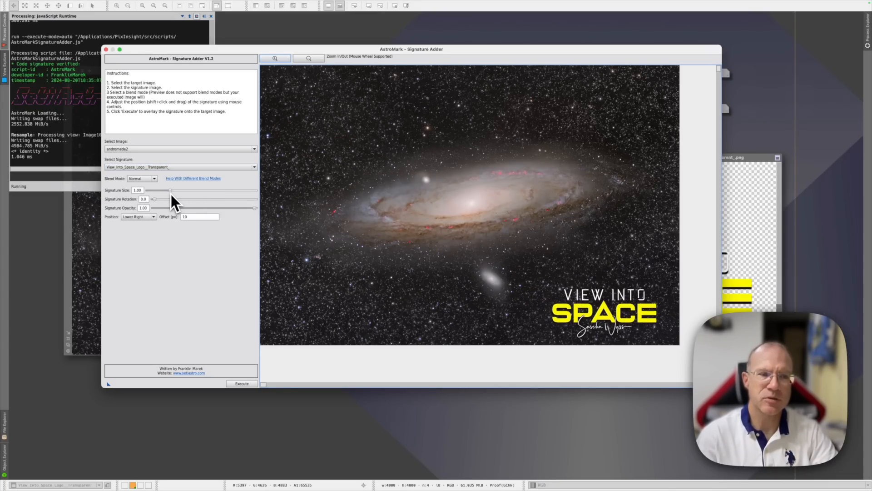
{"action": "left_click_drag", "start_coordinate": [171, 191], "coordinate": [160, 191]}
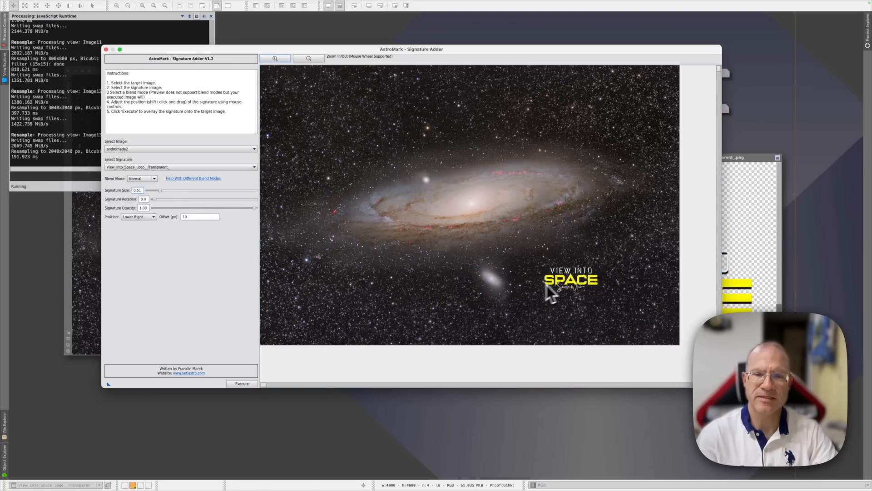
{"action": "left_click_drag", "start_coordinate": [565, 278], "coordinate": [631, 322]}
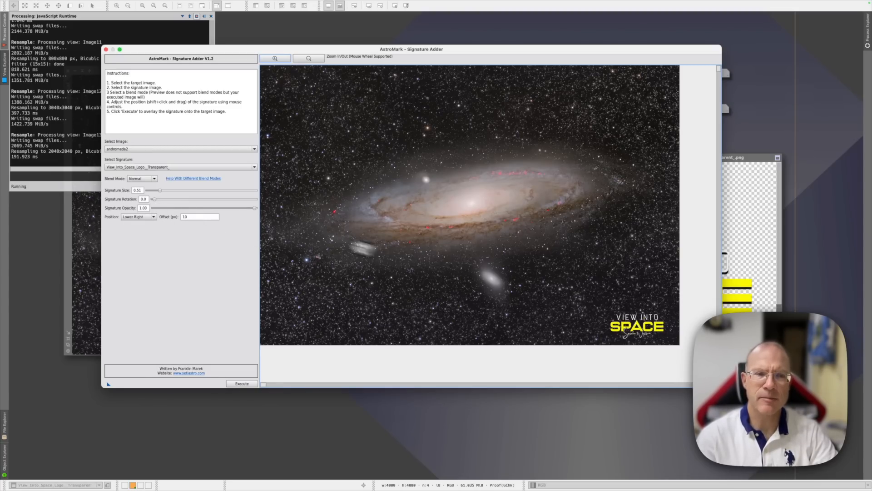
Apply the signature to andromeda2 with an opacity of 0.75 and close the separate logo image.
{"action": "left_click_drag", "start_coordinate": [254, 209], "coordinate": [227, 208]}
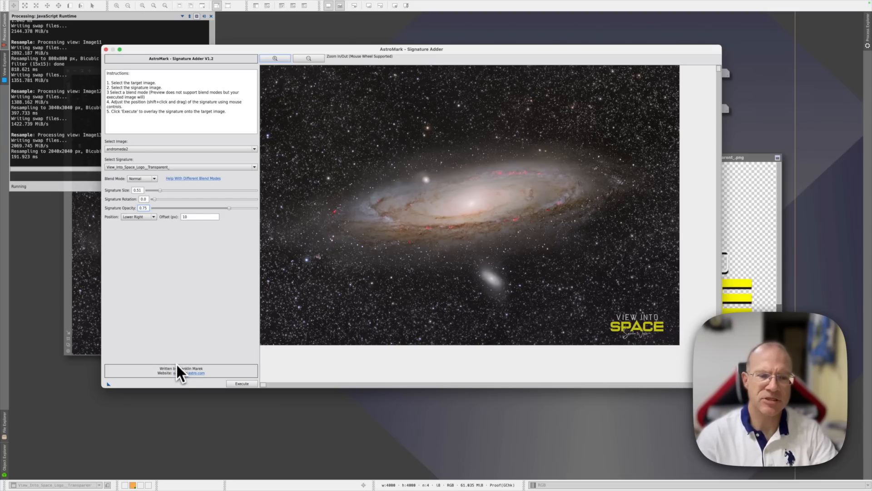
{"action": "left_click", "coordinate": [246, 386]}
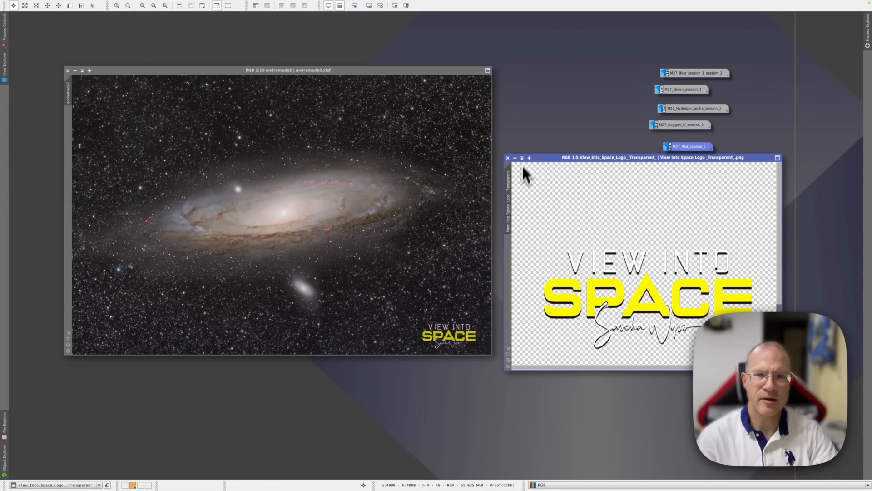
{"action": "left_click", "coordinate": [508, 158]}
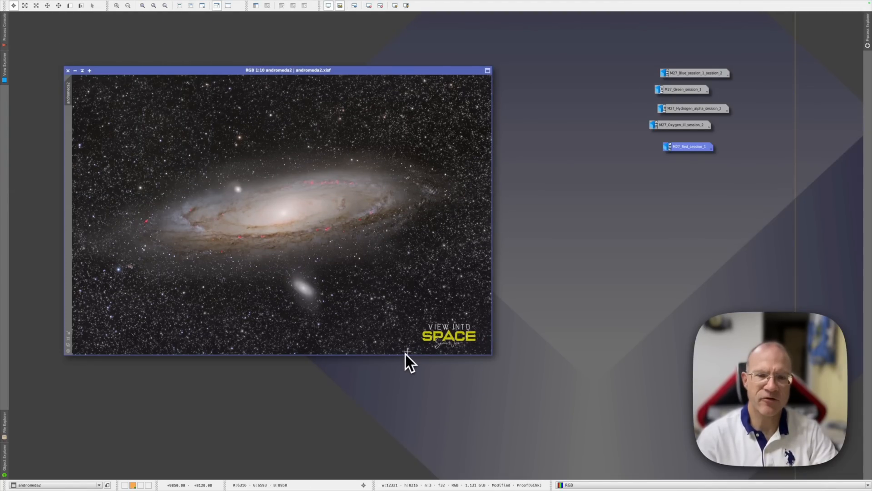
Launch the Freehand Adaptive Mask Editor (FAME) on andromeda2 and set its preview zoom level to Fit to Preview.
{"action": "left_click_drag", "start_coordinate": [357, 73], "coordinate": [437, 72]}
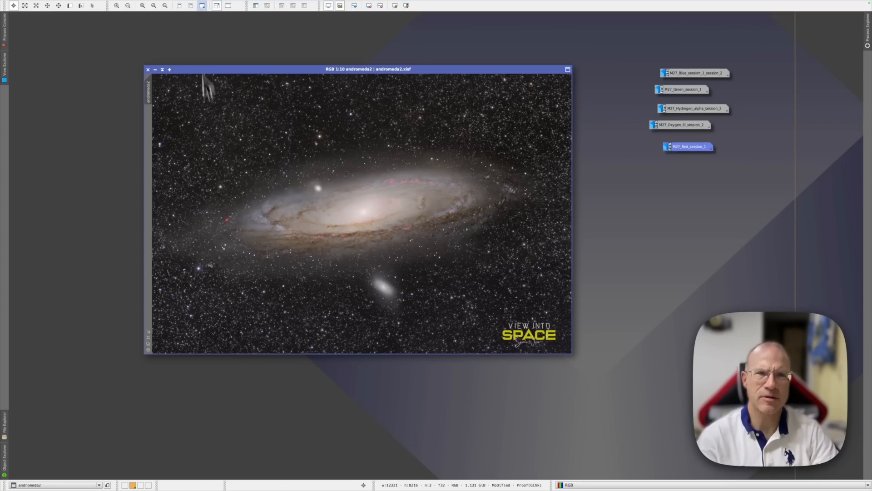
{"action": "left_click", "coordinate": [184, 3]}
{"action": "left_click", "coordinate": [282, 151]}
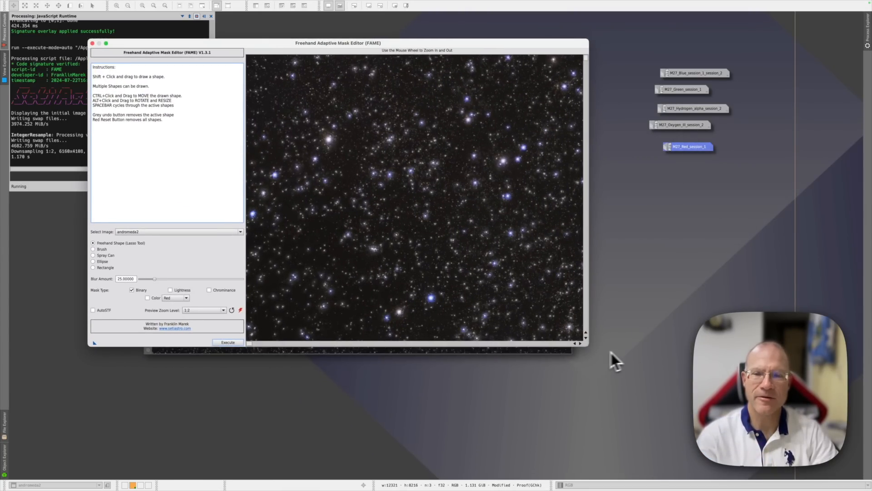
{"action": "left_click", "coordinate": [205, 408]}
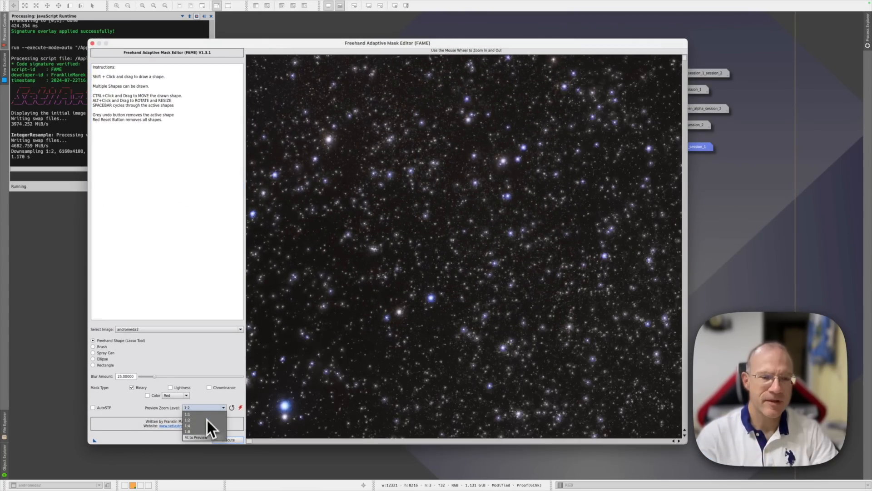
{"action": "left_click", "coordinate": [205, 438]}
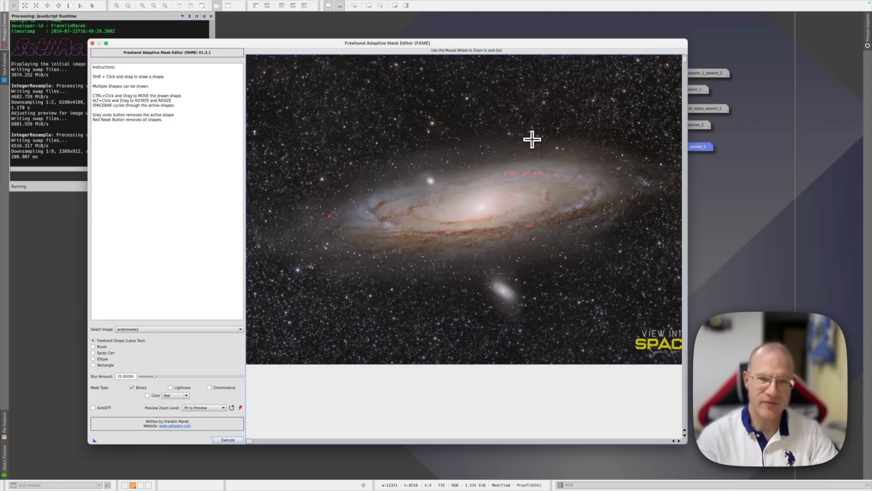
Outline the Andromeda galaxy and its companion below with a freehand lasso and generate a binary mask with blur amount 25.
{"action": "mouse_move", "coordinate": [531, 138]}
{"action": "left_mouse_down"}
{"action": "mouse_move", "coordinate": [491, 138]}
{"action": "mouse_move", "coordinate": [386, 163]}
{"action": "mouse_move", "coordinate": [319, 195]}
{"action": "mouse_move", "coordinate": [266, 240]}
{"action": "mouse_move", "coordinate": [283, 256]}
{"action": "mouse_move", "coordinate": [345, 272]}
{"action": "mouse_move", "coordinate": [421, 279]}
{"action": "mouse_move", "coordinate": [480, 271]}
{"action": "mouse_move", "coordinate": [494, 299]}
{"action": "mouse_move", "coordinate": [515, 312]}
{"action": "mouse_move", "coordinate": [520, 266]}
{"action": "mouse_move", "coordinate": [598, 241]}
{"action": "mouse_move", "coordinate": [678, 185]}
{"action": "mouse_move", "coordinate": [669, 169]}
{"action": "mouse_move", "coordinate": [532, 138]}
{"action": "left_mouse_up"}
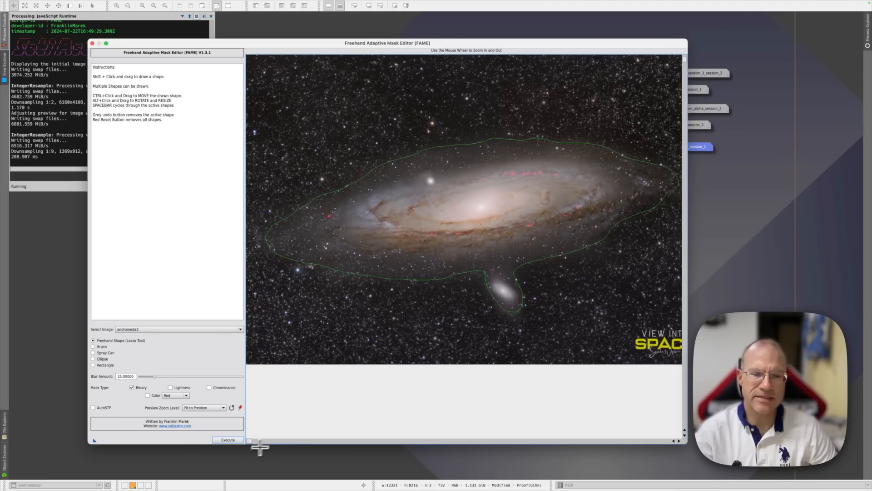
{"action": "left_click", "coordinate": [233, 441]}
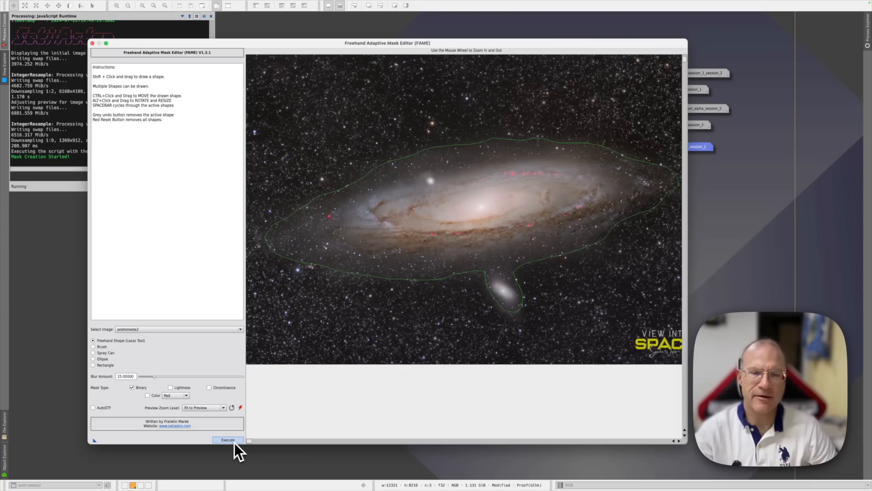
{"action": "left_click_drag", "start_coordinate": [129, 45], "coordinate": [124, 69]}
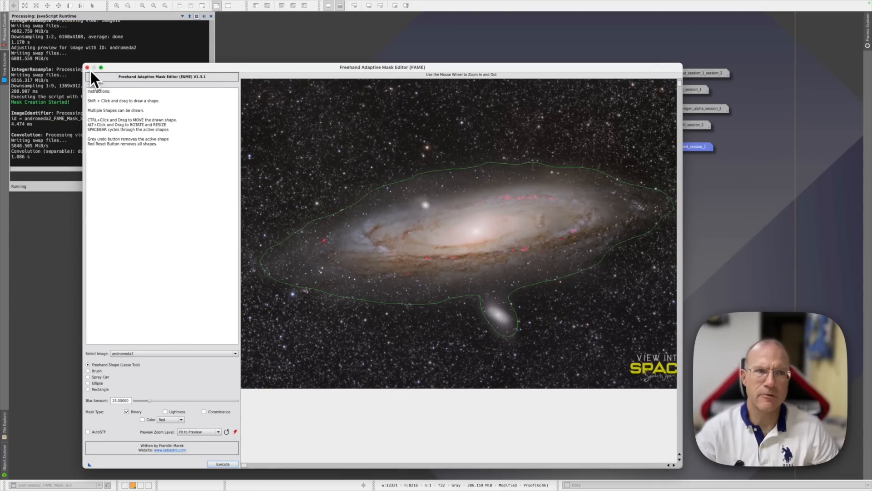
{"action": "left_click", "coordinate": [87, 69]}
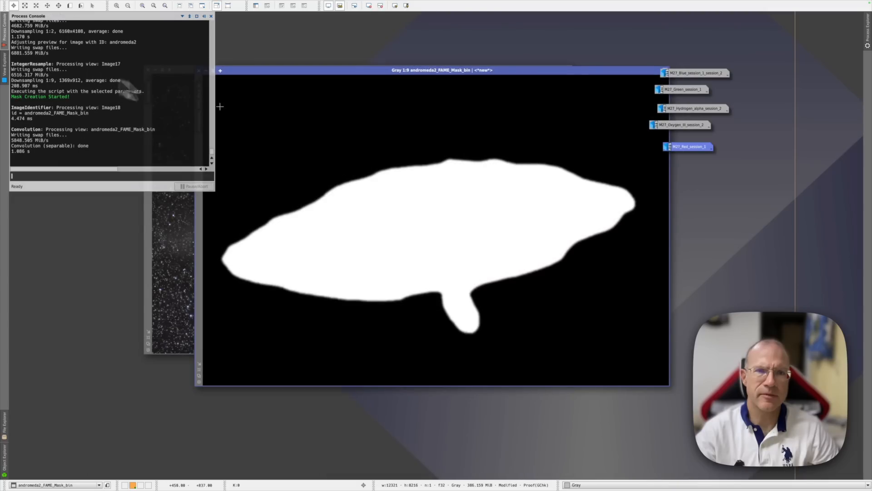
Apply andromeda2_FAME_Mask_bin as the mask of the andromeda2 image and minimise the mask window.
{"action": "left_click_drag", "start_coordinate": [387, 73], "coordinate": [356, 109]}
{"action": "left_click_drag", "start_coordinate": [167, 141], "coordinate": [147, 136]}
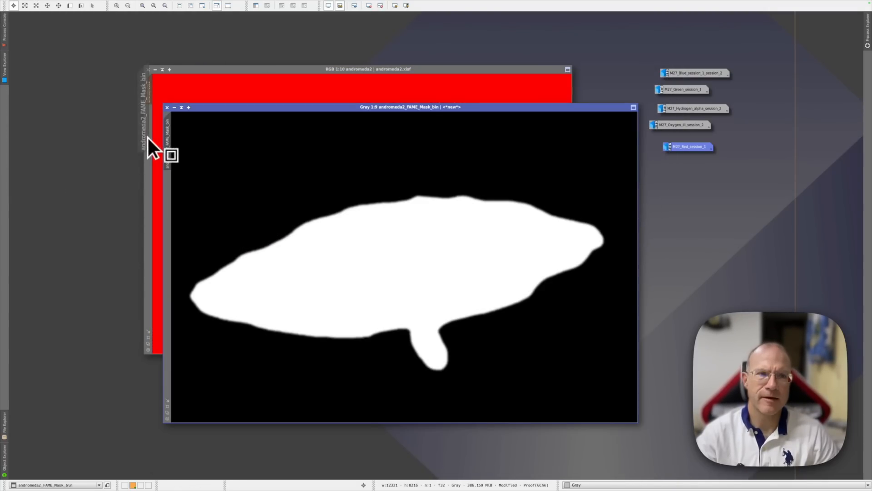
{"action": "left_click_drag", "start_coordinate": [209, 108], "coordinate": [677, 185]}
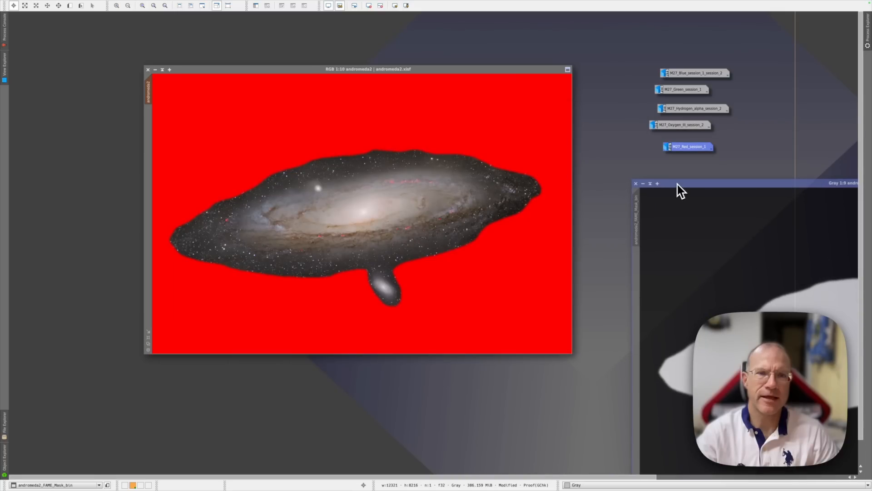
{"action": "left_click", "coordinate": [643, 184]}
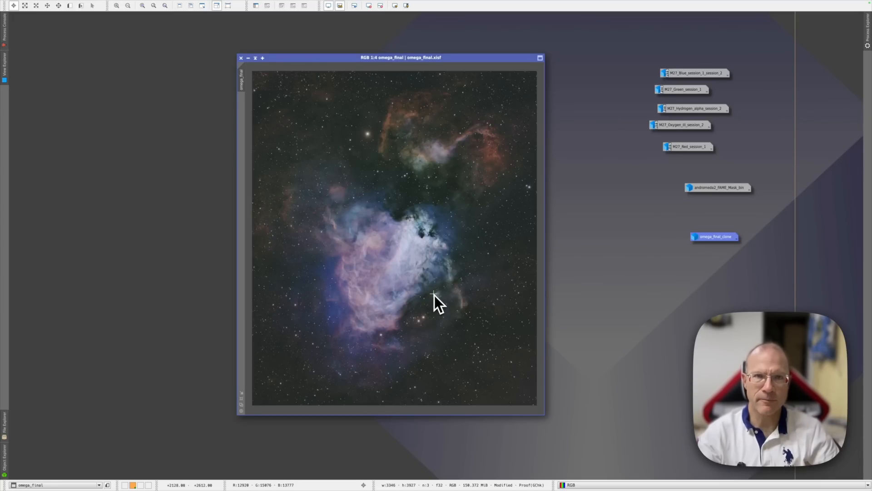
Launch the Orton Glow Utility with omega_final as base image and create its glow duplicate with a convolution blur of 10.5.
{"action": "left_click", "coordinate": [187, 4]}
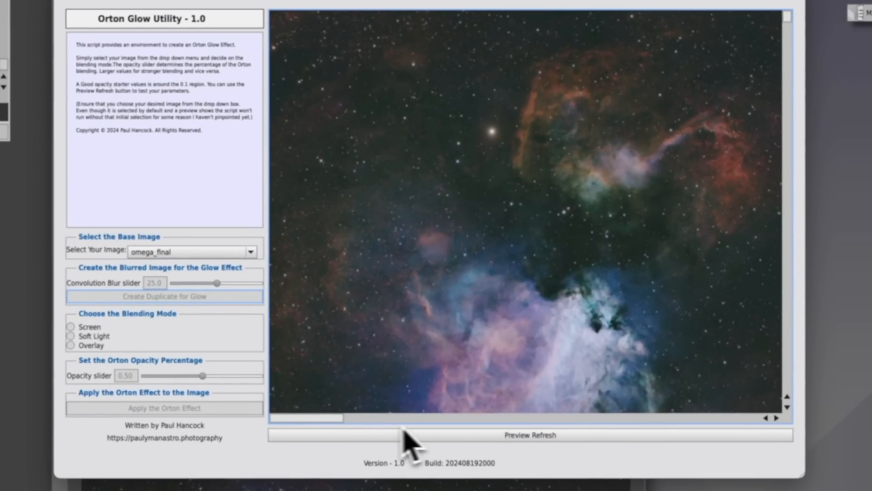
{"action": "left_click", "coordinate": [403, 434]}
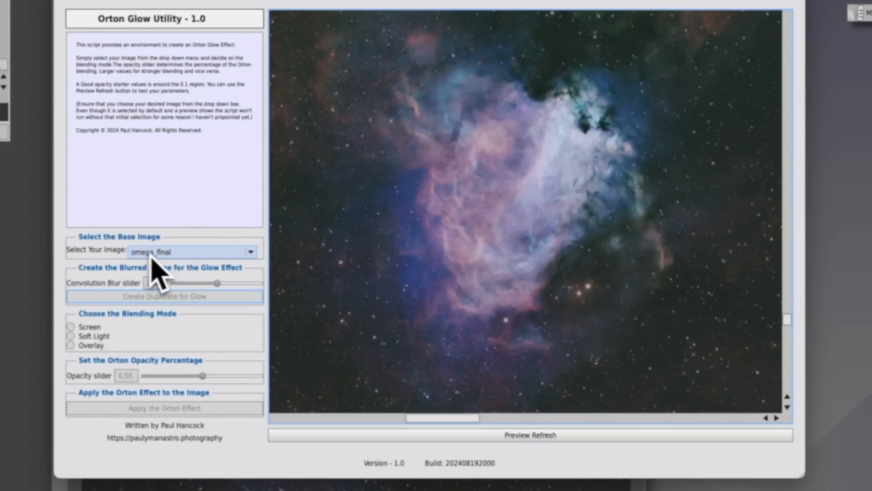
{"action": "left_click", "coordinate": [181, 255]}
{"action": "left_click", "coordinate": [185, 344]}
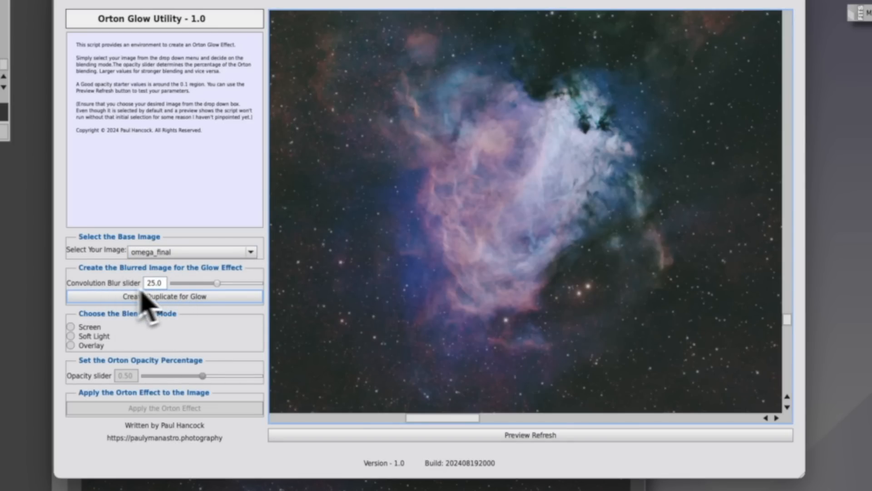
{"action": "left_click_drag", "start_coordinate": [217, 284], "coordinate": [193, 283]}
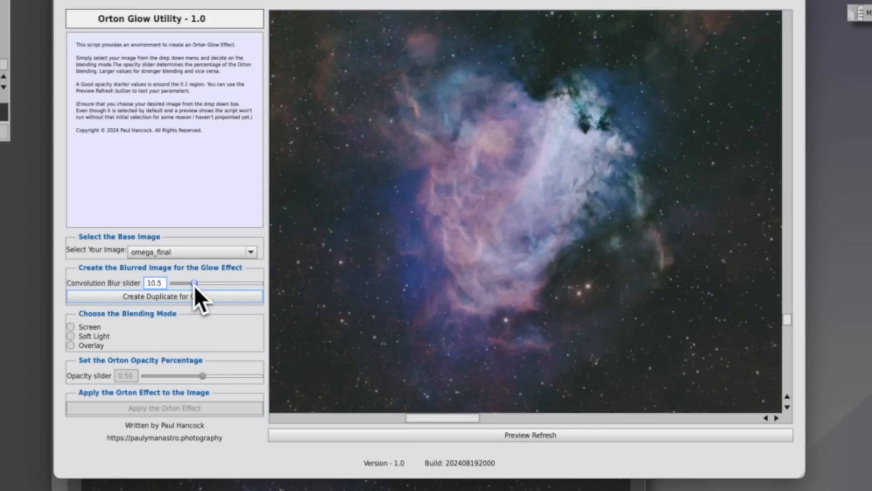
{"action": "left_click", "coordinate": [150, 297]}
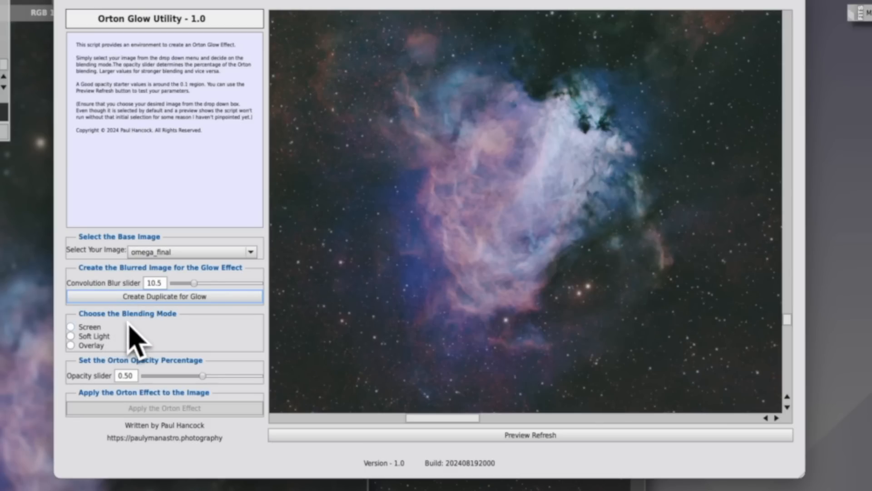
Try the Screen and Soft Light blending modes in the Orton Glow preview and choose Overlay.
{"action": "left_click", "coordinate": [71, 328]}
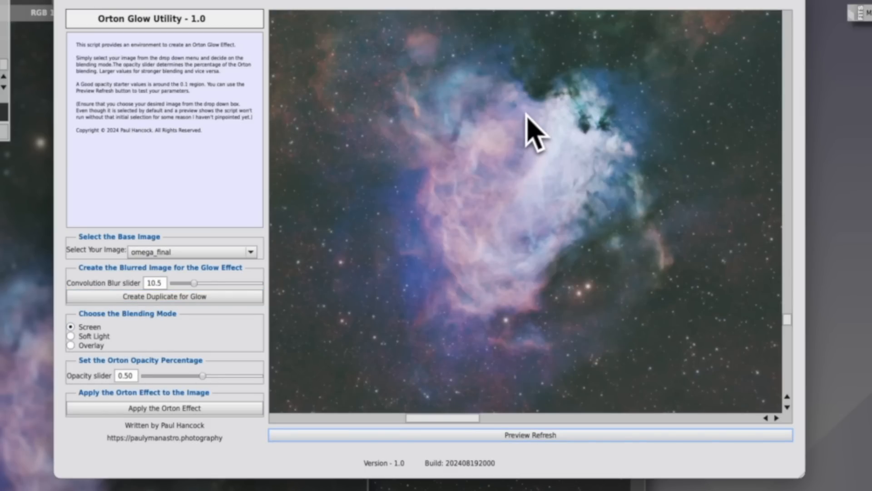
{"action": "left_click", "coordinate": [98, 336]}
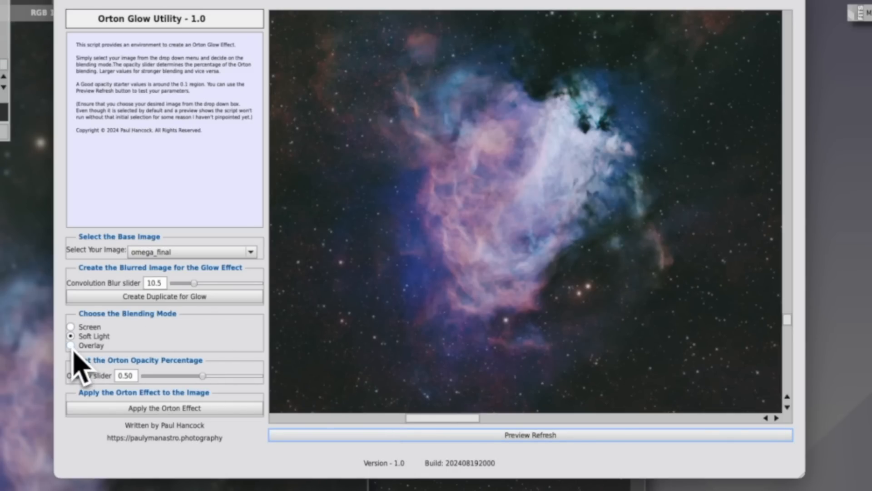
{"action": "left_click", "coordinate": [71, 346]}
{"action": "left_click", "coordinate": [420, 436]}
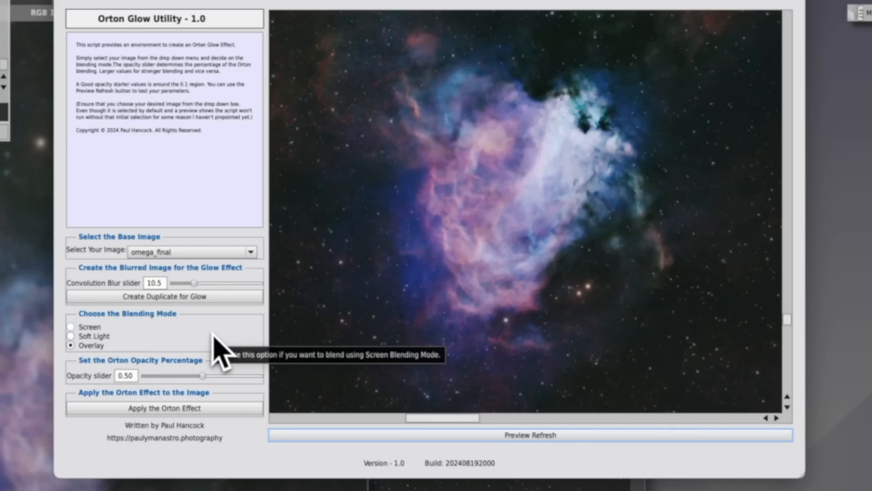
Set the Orton opacity to 0.27, refresh the preview, and apply the effect to omega_final.
{"action": "left_click", "coordinate": [126, 377]}
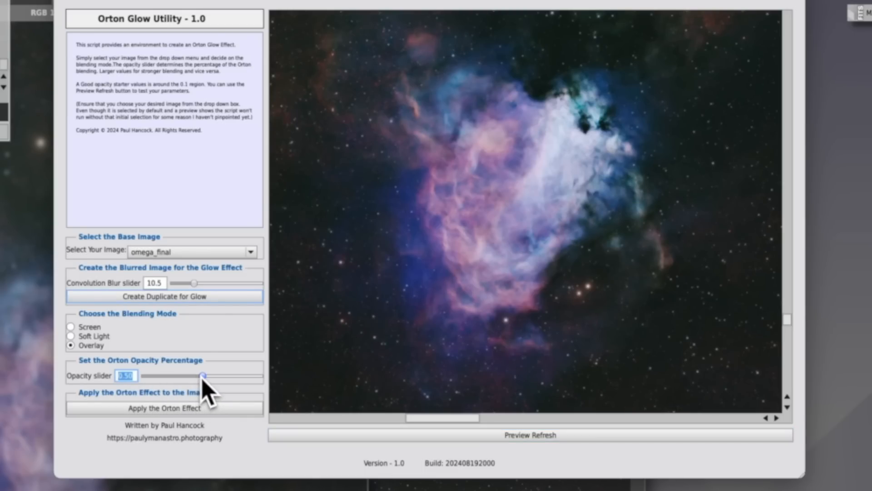
{"action": "left_click_drag", "start_coordinate": [203, 378], "coordinate": [177, 378]}
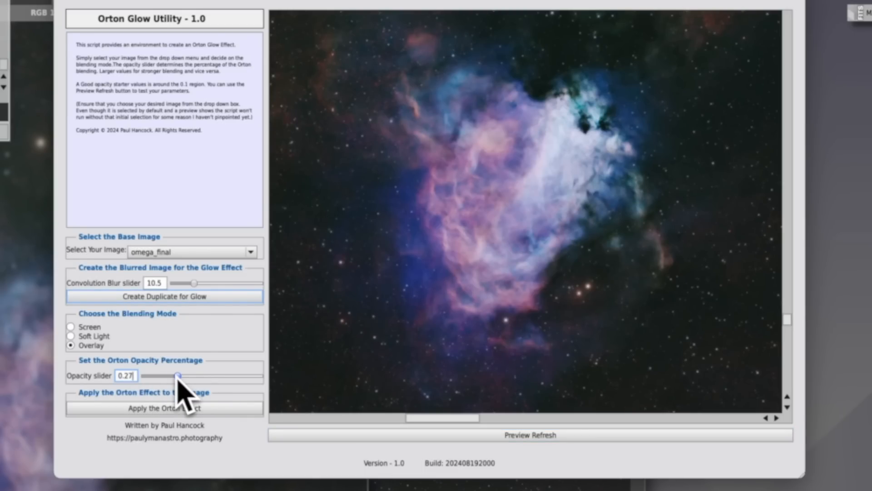
{"action": "left_click", "coordinate": [415, 435]}
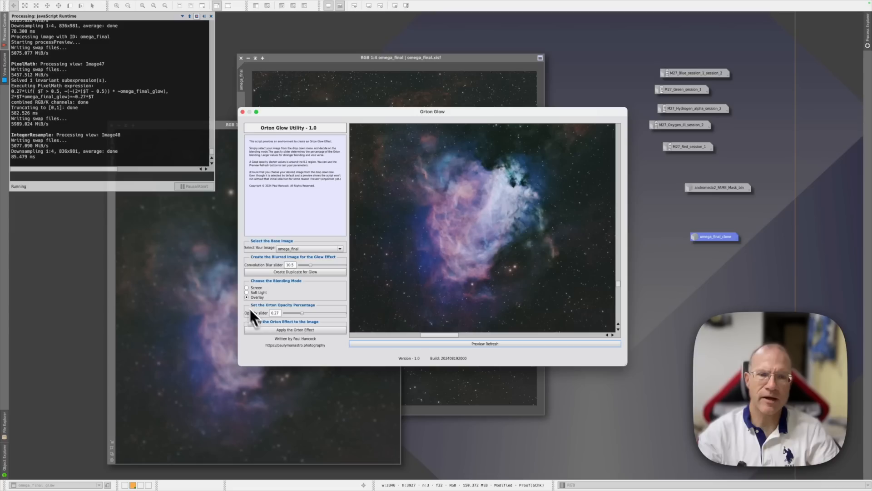
{"action": "left_click", "coordinate": [266, 331]}
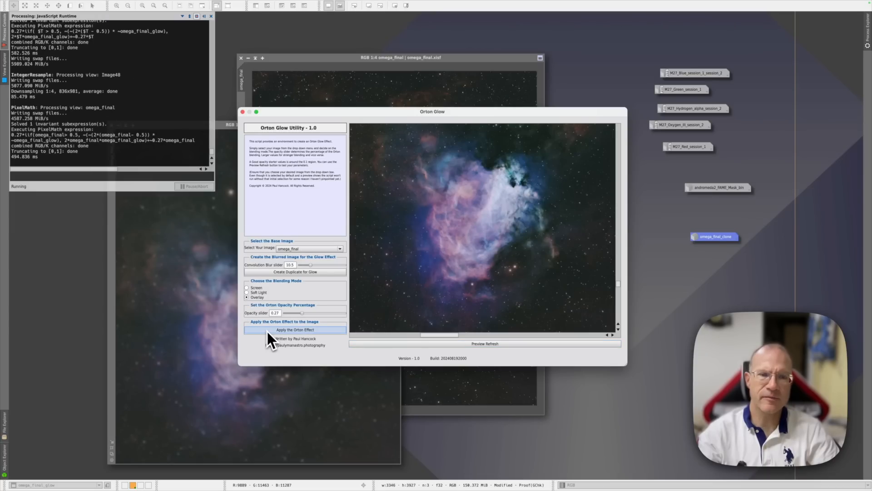
Close the Orton Glow Utility and discard the blurred omega_final_glow image.
{"action": "left_click", "coordinate": [243, 112]}
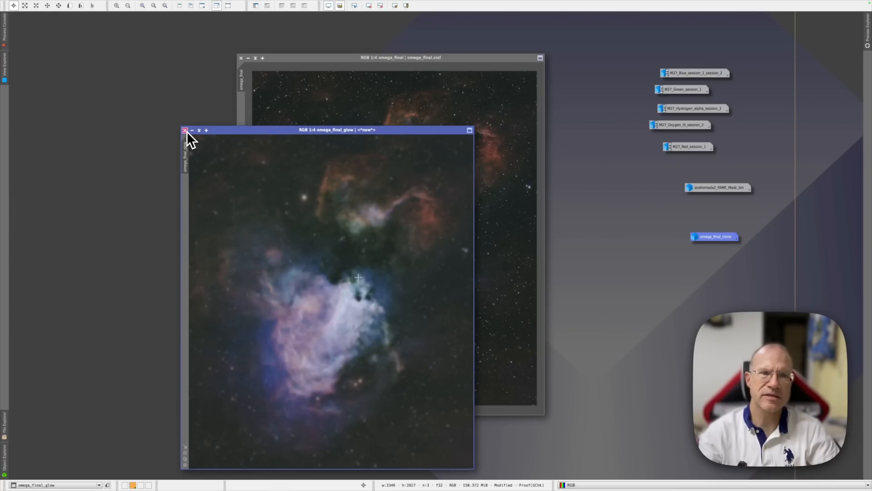
{"action": "left_click", "coordinate": [186, 131]}
{"action": "left_click", "coordinate": [395, 265]}
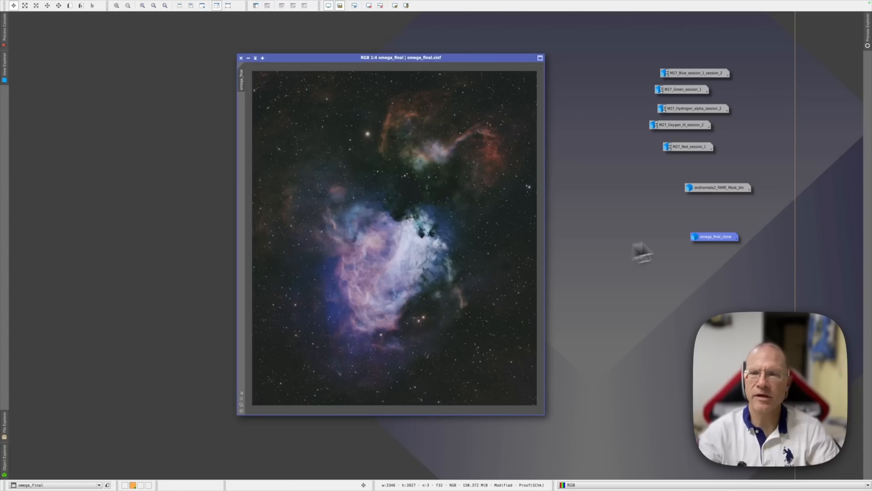
Restore the minimised omega_final_clone image and place it exactly over the omega_final window.
{"action": "mouse_move", "coordinate": [715, 238]}
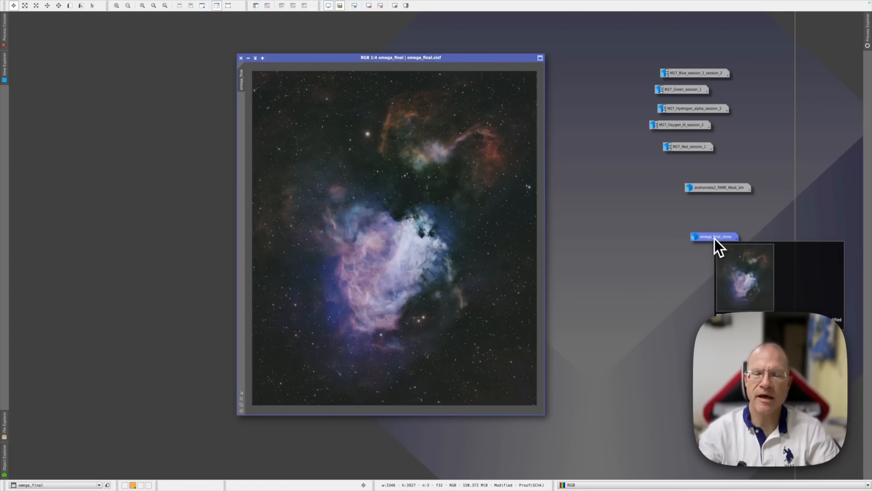
{"action": "double_click", "coordinate": [713, 238]}
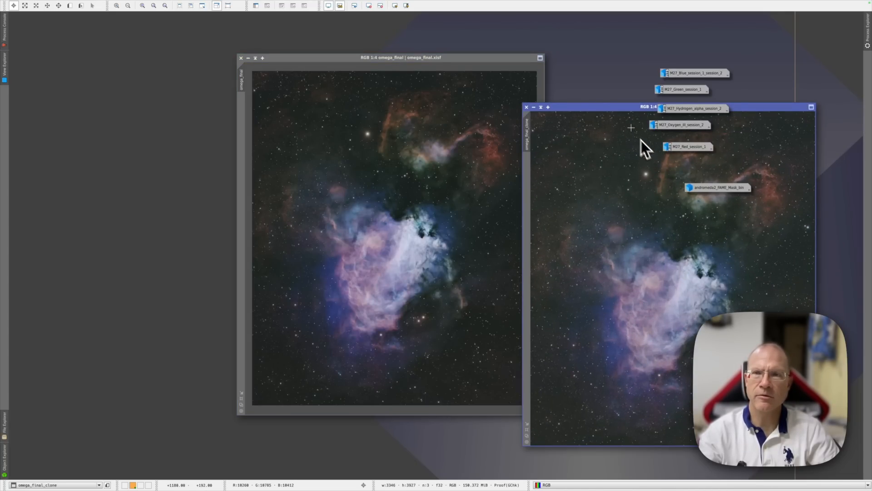
{"action": "left_click_drag", "start_coordinate": [615, 108], "coordinate": [327, 59]}
Alternate between omega_final and omega_final_clone to compare the nebula with and without the Orton glow.
{"action": "key", "text": "ctrl+Page_Down"}
{"action": "key", "text": "ctrl+Page_Down"}
{"action": "key", "text": "ctrl+Page_Down"}
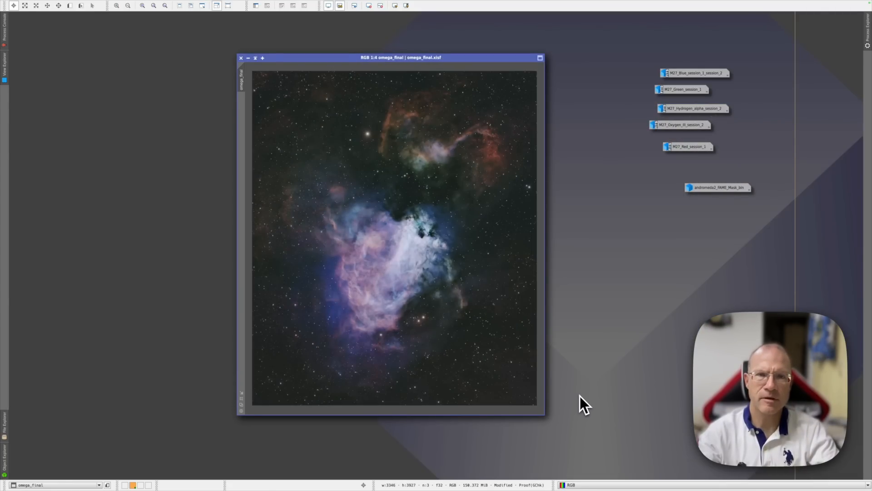
{"action": "key", "text": "ctrl+Page_Down"}
{"action": "key", "text": "ctrl+Page_Down"}
{"action": "key", "text": "ctrl+Page_Down"}
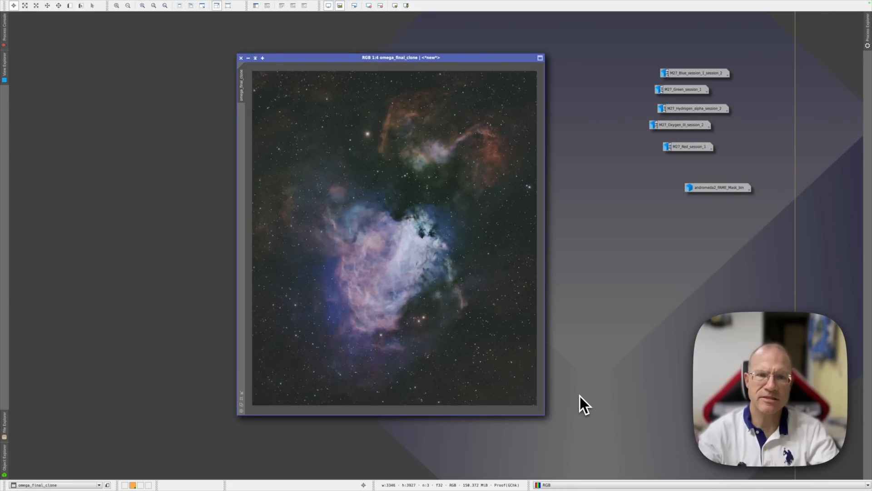
{"action": "key", "text": "ctrl+Page_Down"}
{"action": "key", "text": "ctrl+Page_Down"}
{"action": "key", "text": "ctrl+Page_Down"}
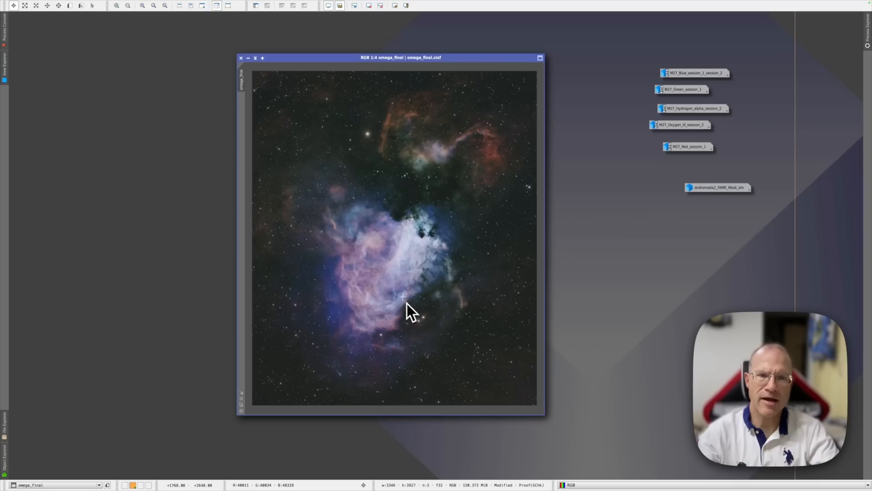
{"action": "key", "text": "ctrl+Page_Down"}
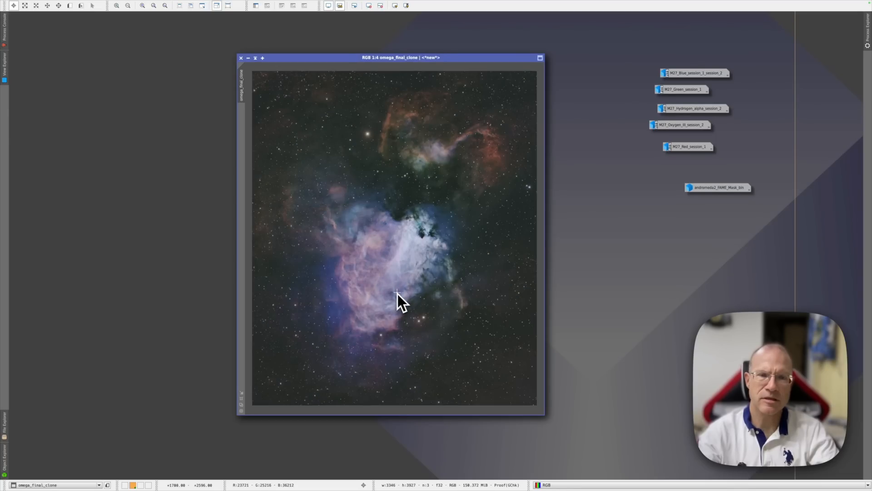
{"action": "key", "text": "ctrl+Page_Down"}
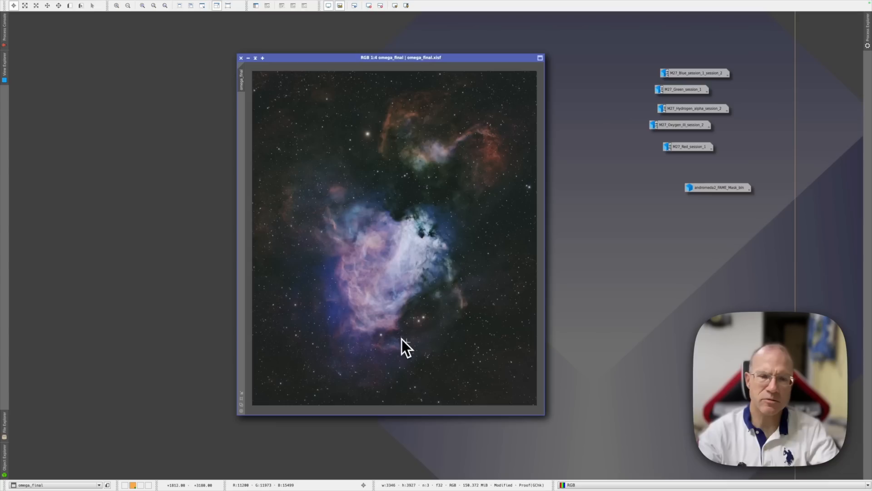